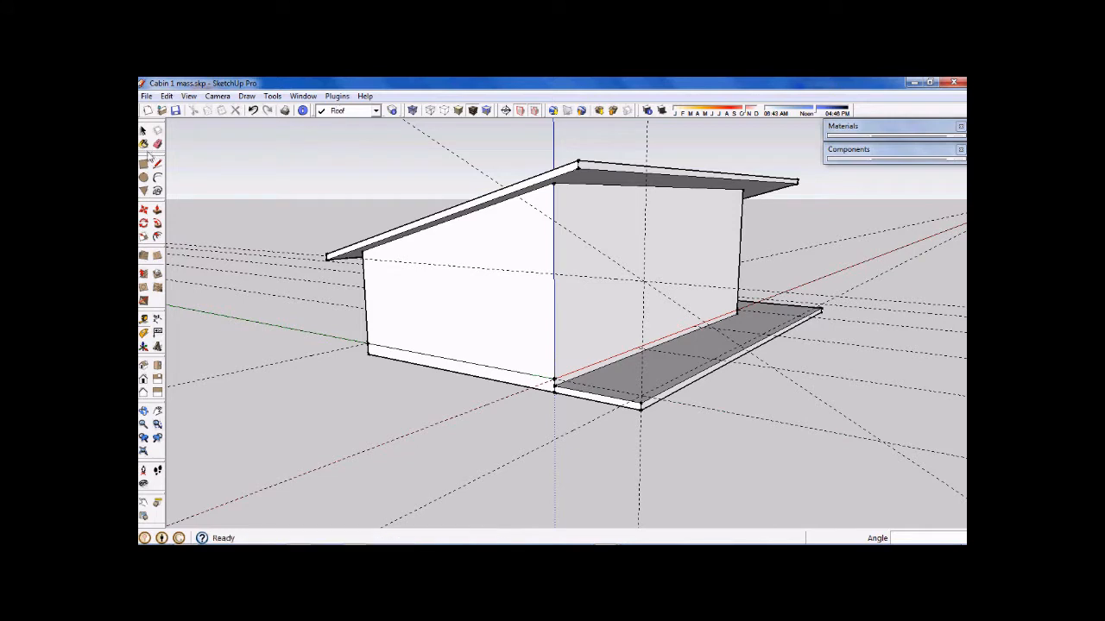
# Draw a sloped line about 2367.5 mm long along the diagonal guide, from the front wall corner to the intersection with the vertical guide
pyautogui.click(158, 164)
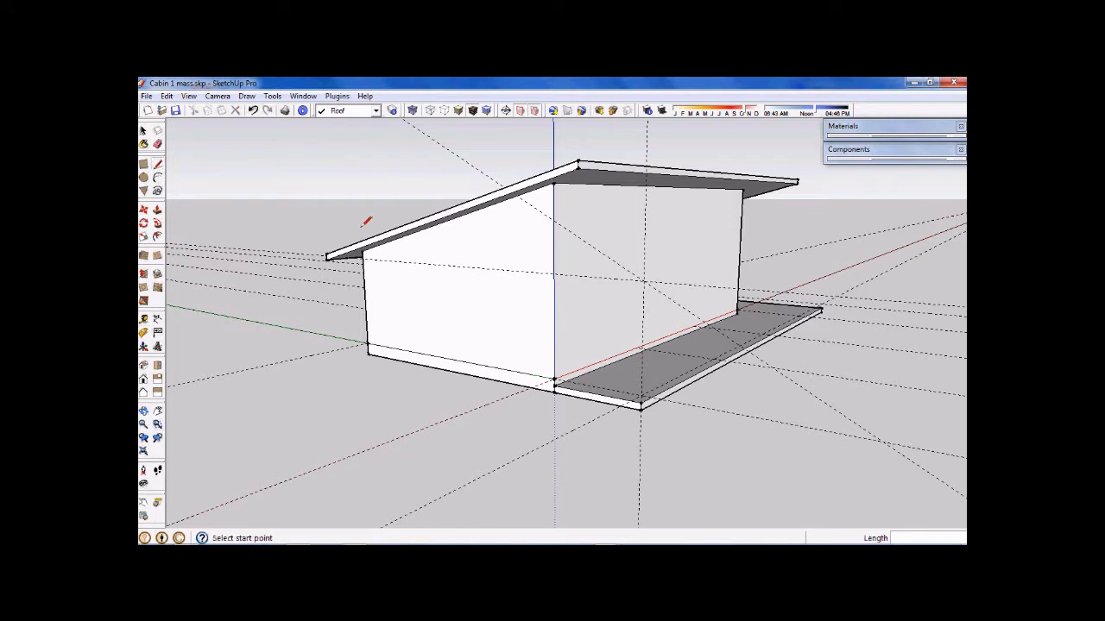
pyautogui.click(554, 221)
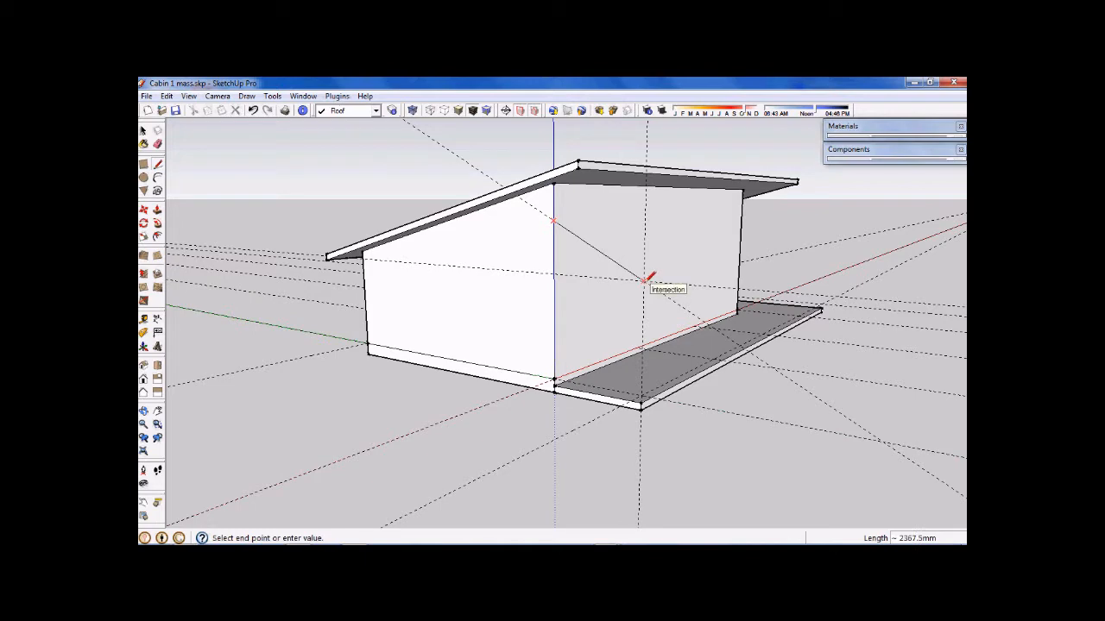
pyautogui.moveTo(572, 308)
pyautogui.mouseDown(button='middle')
pyautogui.moveTo(636, 328)
pyautogui.moveTo(688, 308)
pyautogui.moveTo(570, 329)
pyautogui.moveTo(572, 312)
pyautogui.mouseUp(button='middle')
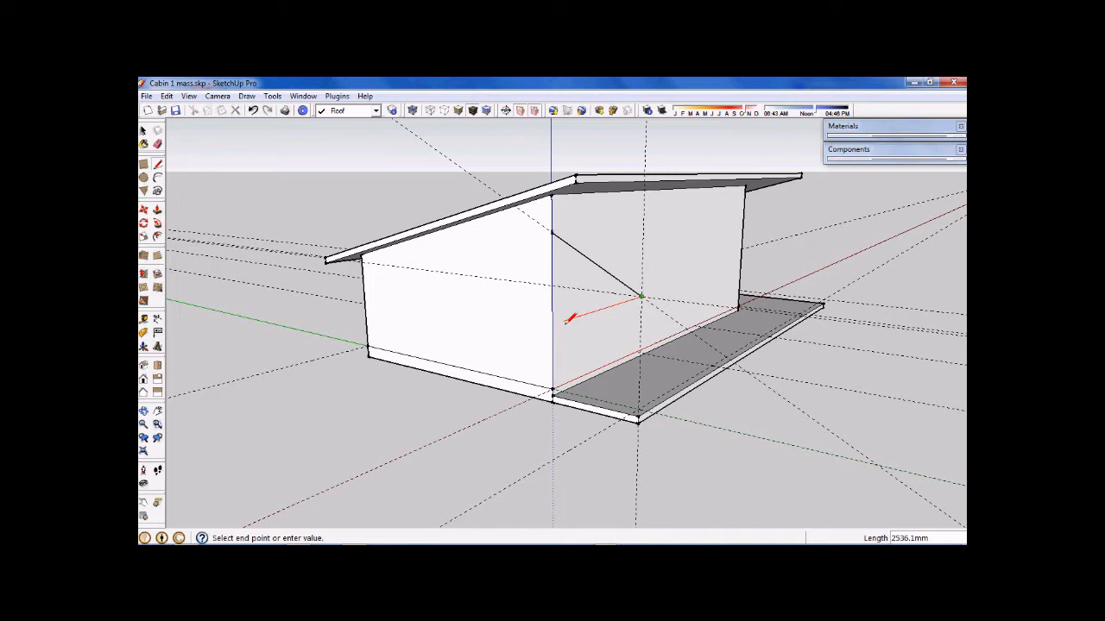
pyautogui.press('Escape')
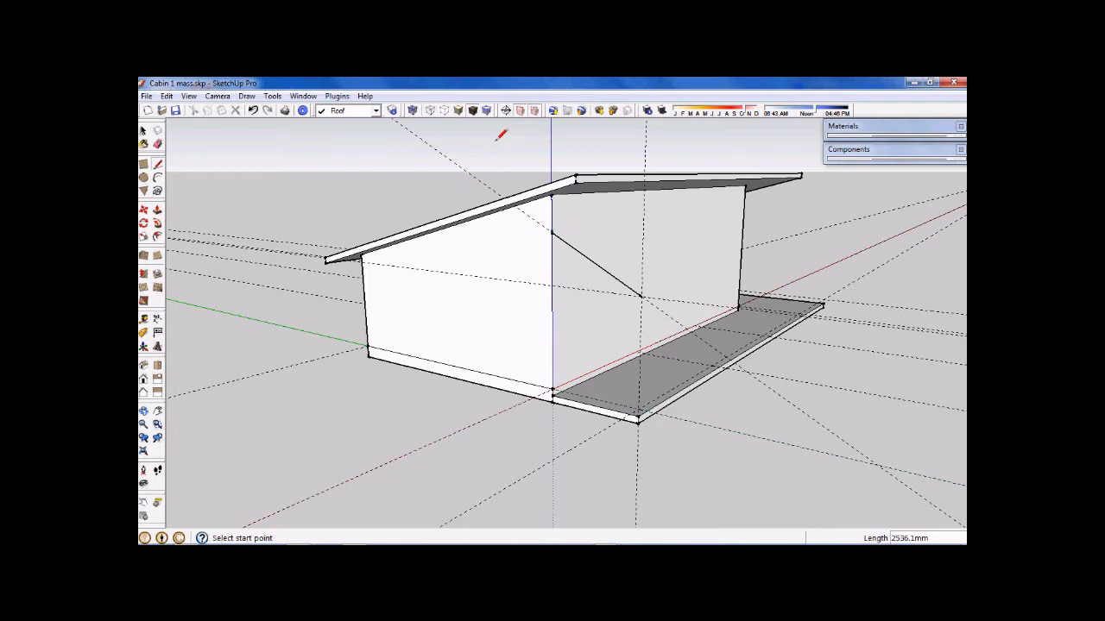
pyautogui.moveTo(491, 178)
pyautogui.mouseDown(button='middle')
pyautogui.moveTo(525, 165)
pyautogui.moveTo(549, 205)
pyautogui.mouseUp(button='middle')
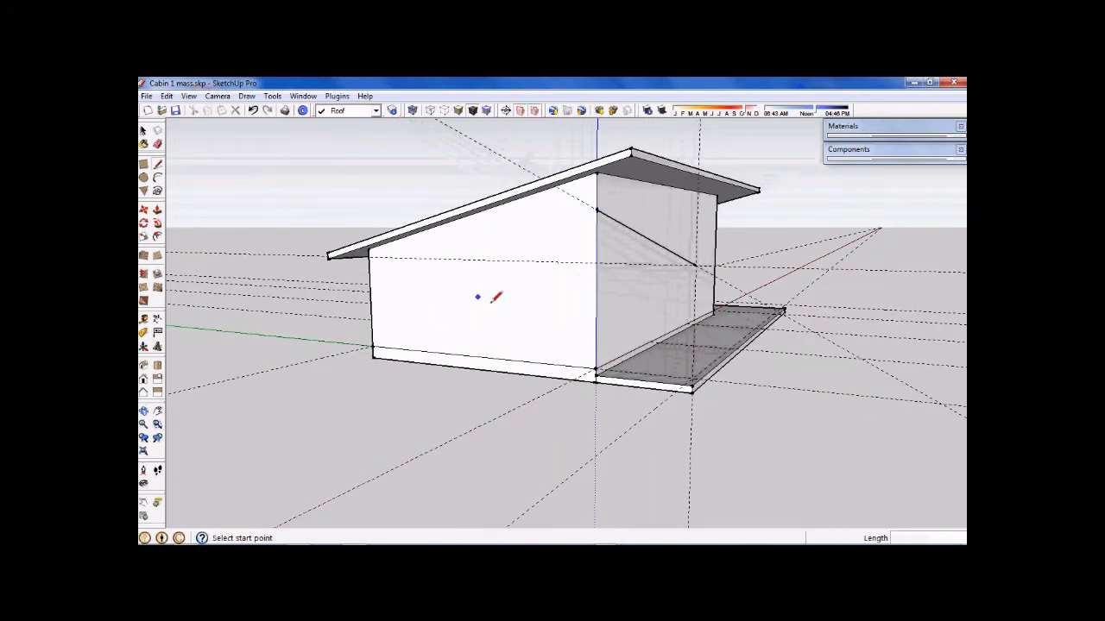
pyautogui.moveTo(547, 233); pyautogui.dragTo(479, 275, button='middle')
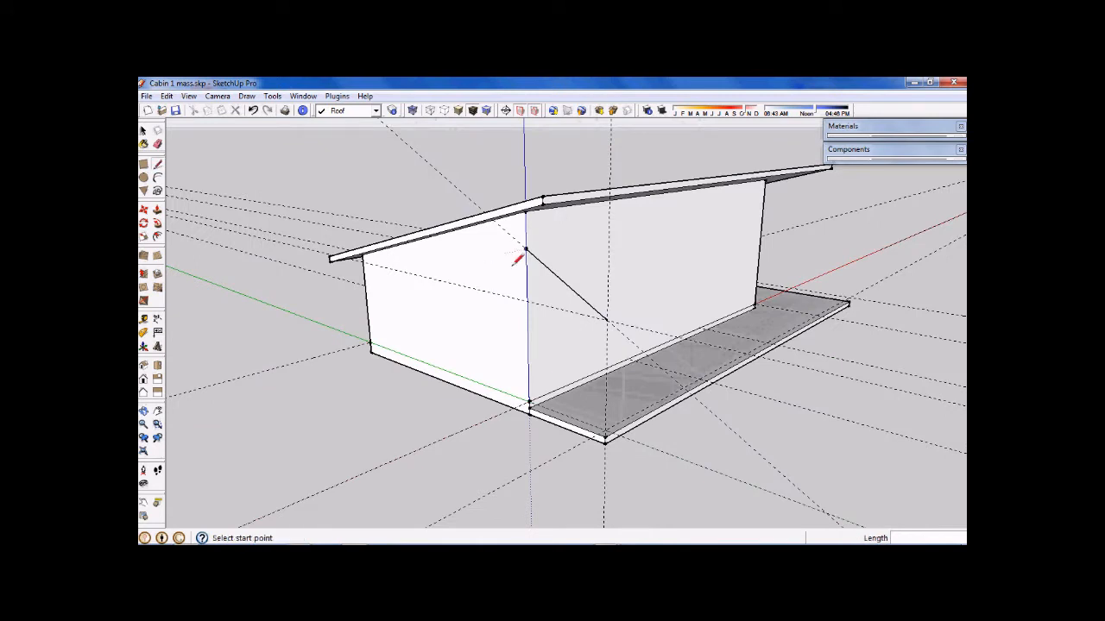
pyautogui.scroll(1, 526, 250)
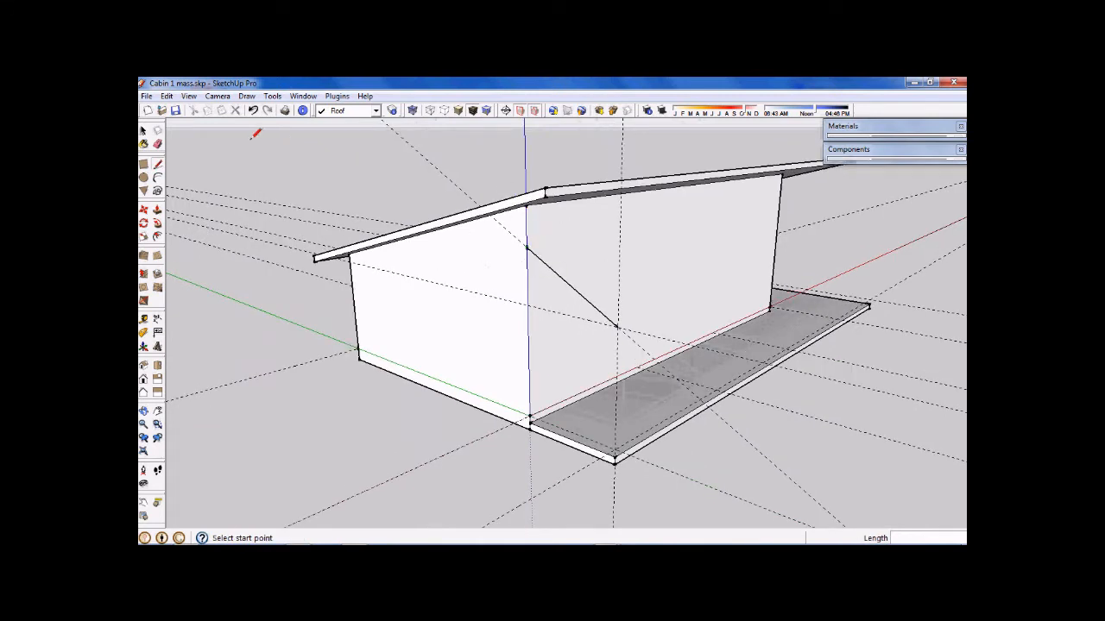
# Complete the sloped canopy face with 1000 mm edges parallel to the red axis from both ends of the sloped line and a closing edge
pyautogui.click(527, 247)
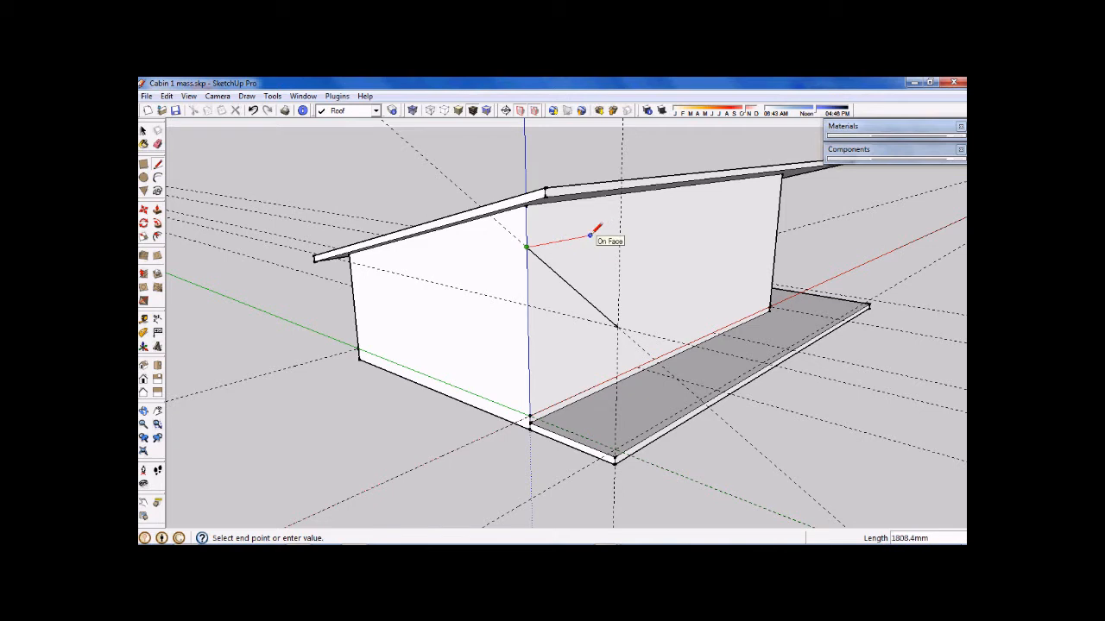
pyautogui.write('1183.')
pyautogui.press('Return')
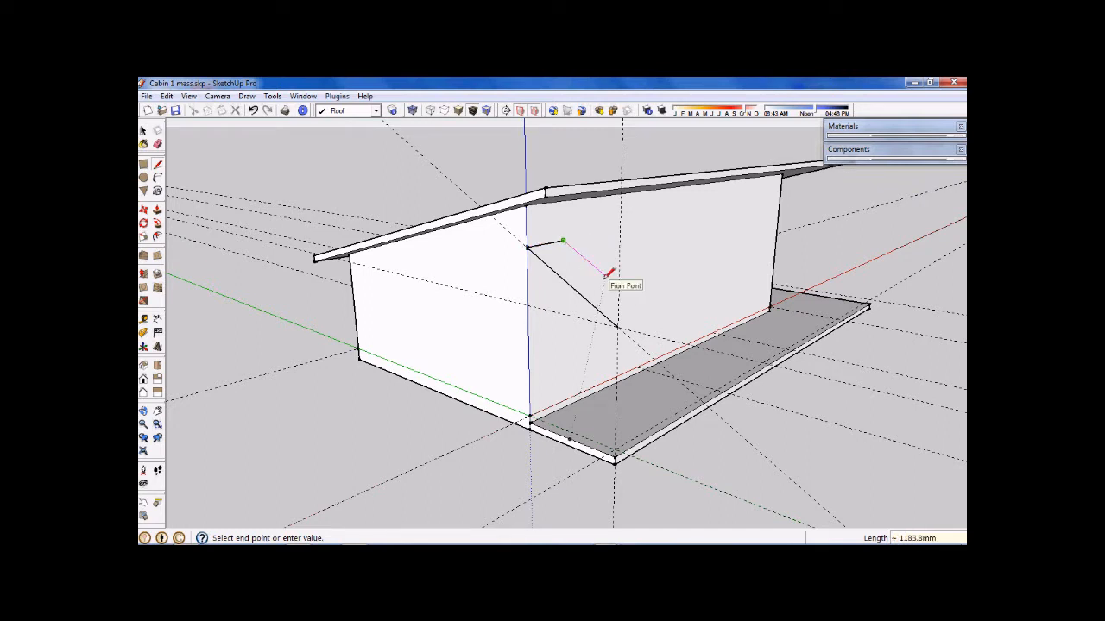
pyautogui.press('Escape')
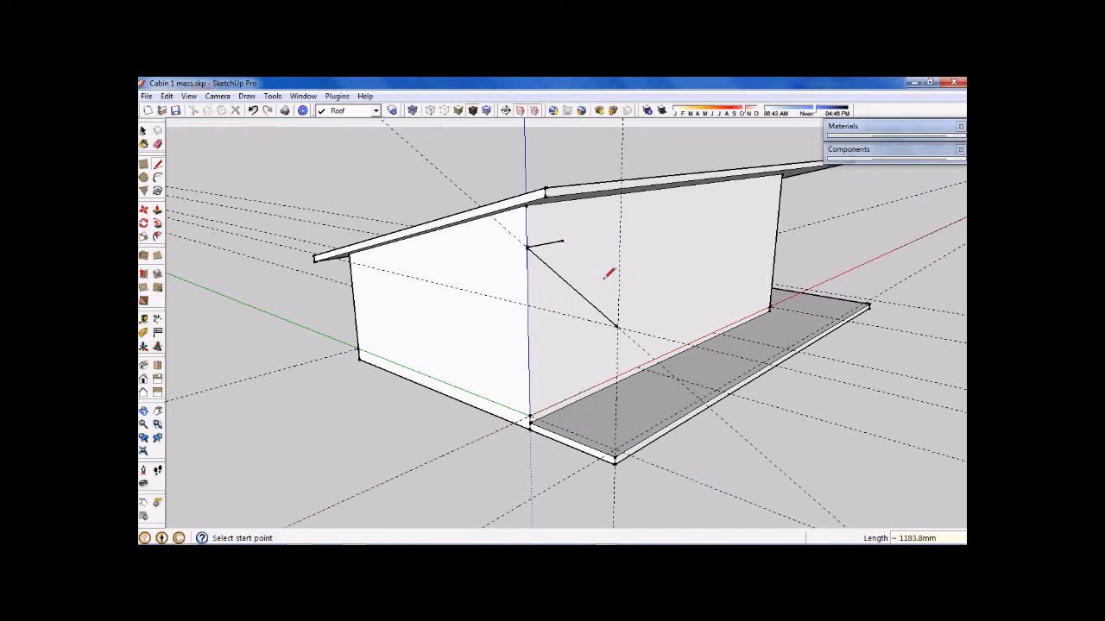
pyautogui.click(618, 328)
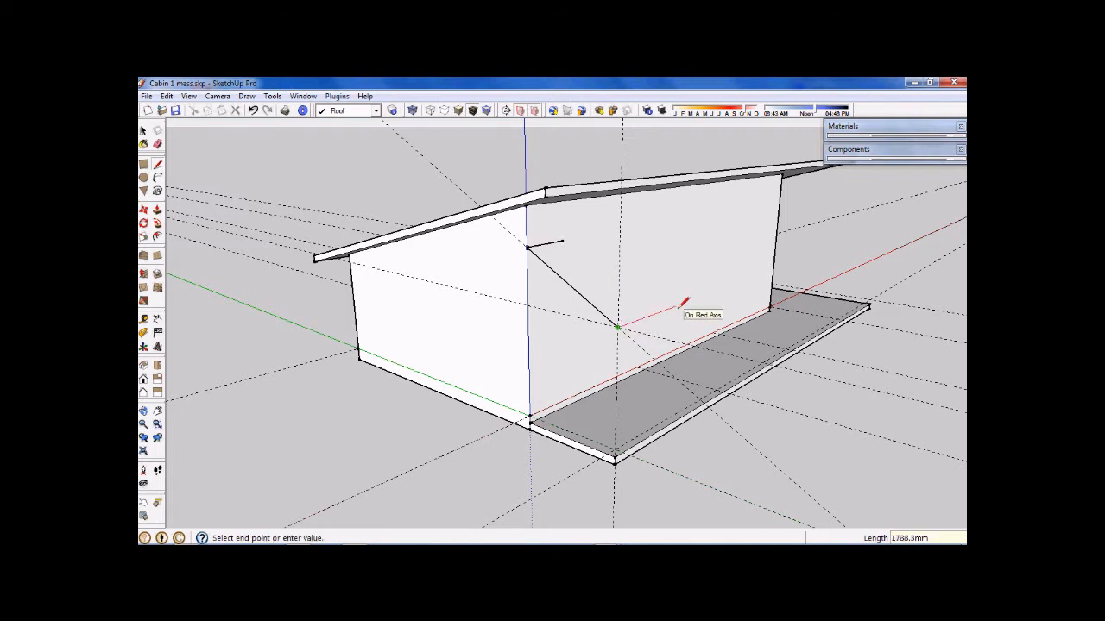
pyautogui.write('1000')
pyautogui.press('Return')
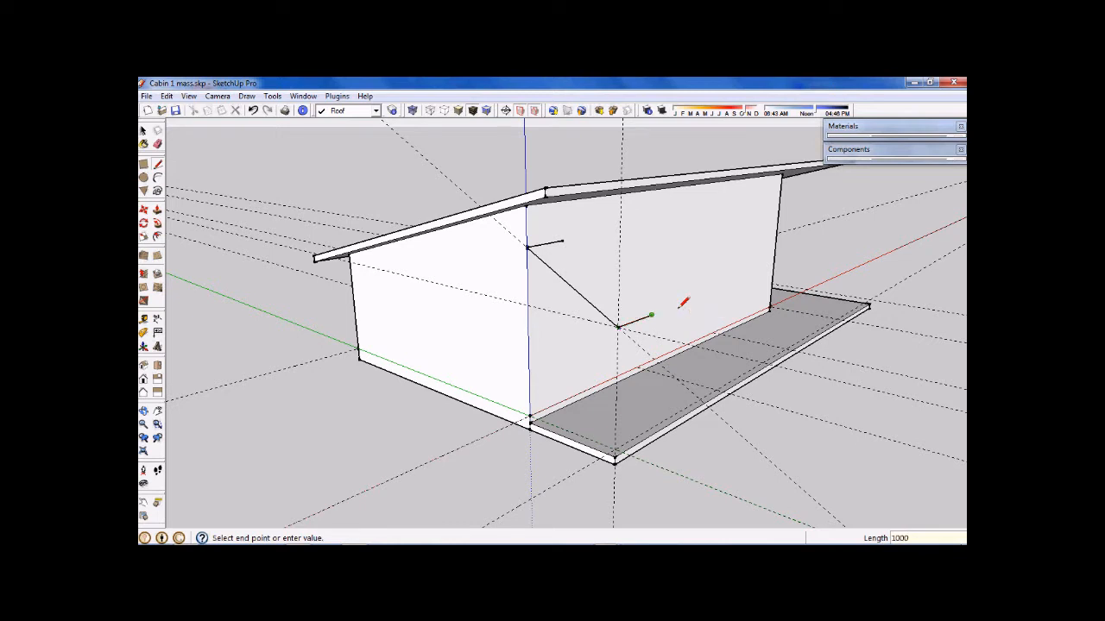
pyautogui.click(563, 240)
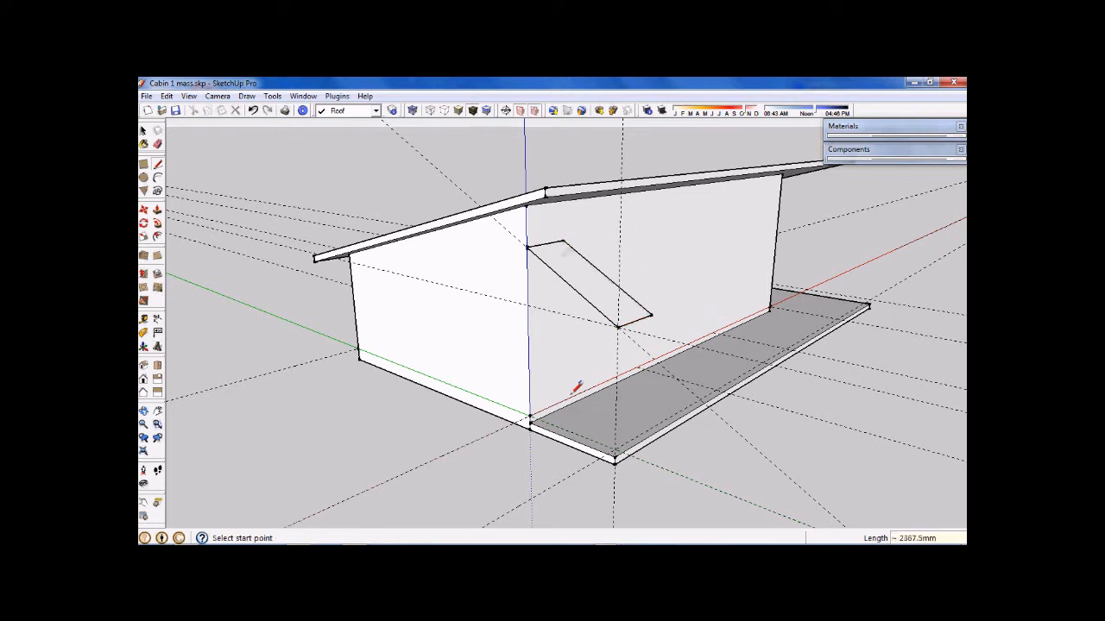
# Push/Pull the sloped canopy face to a thickness of 145 mm
pyautogui.moveTo(557, 420)
pyautogui.mouseDown(button='middle')
pyautogui.moveTo(688, 345)
pyautogui.moveTo(713, 310)
pyautogui.moveTo(700, 362)
pyautogui.moveTo(550, 471)
pyautogui.moveTo(506, 438)
pyautogui.mouseUp(button='middle')
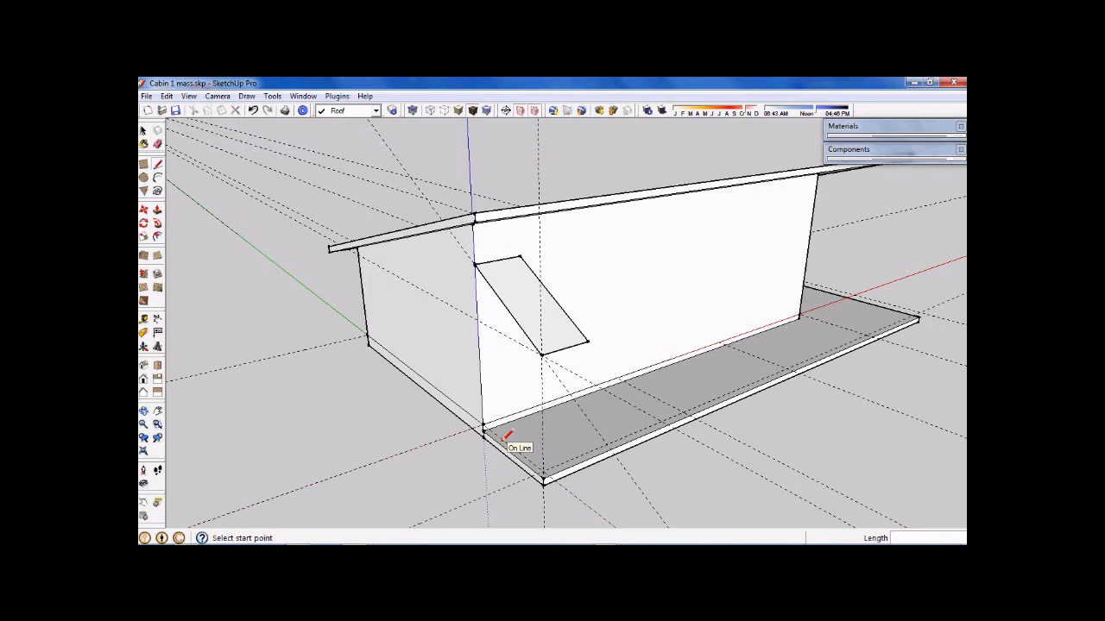
pyautogui.moveTo(503, 415); pyautogui.dragTo(572, 395, button='middle')
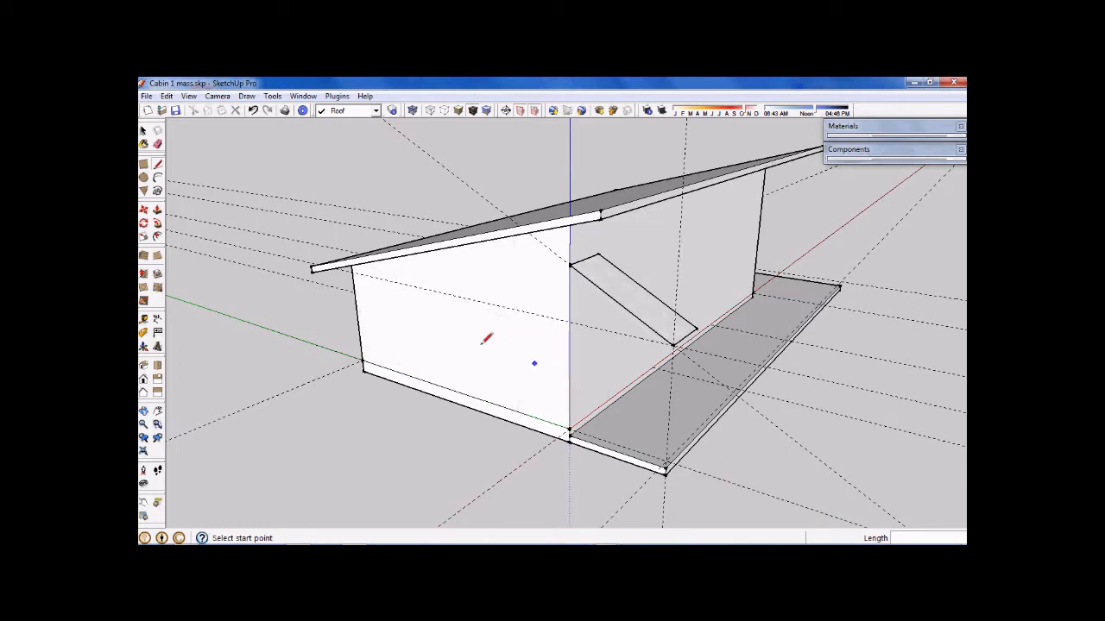
pyautogui.click(157, 211)
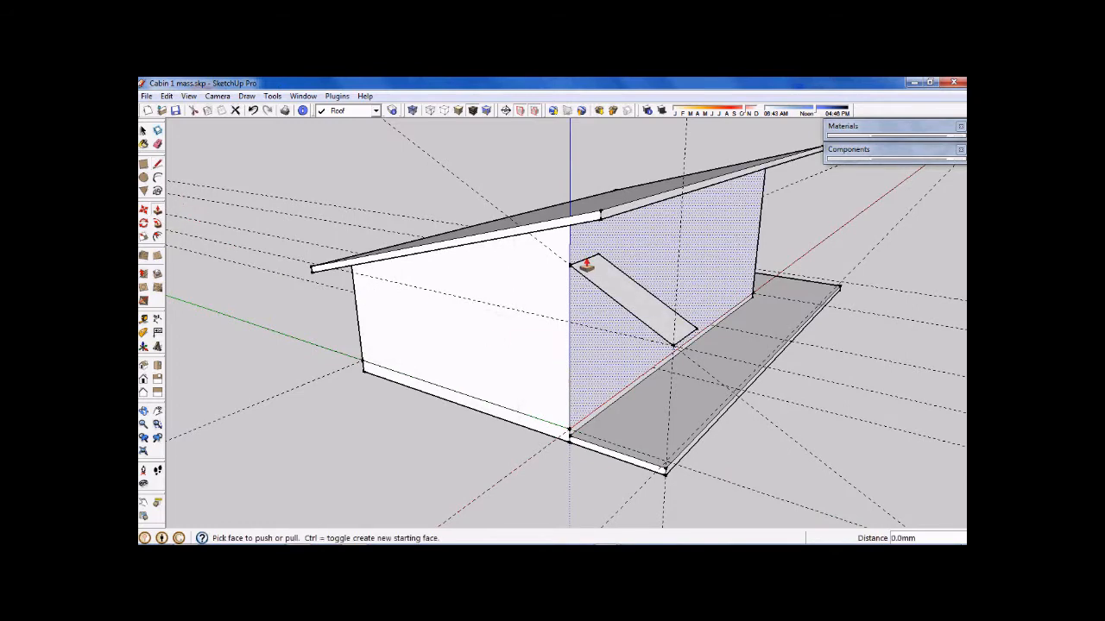
pyautogui.scroll(3, 606, 286)
pyautogui.moveTo(609, 285); pyautogui.dragTo(644, 264)
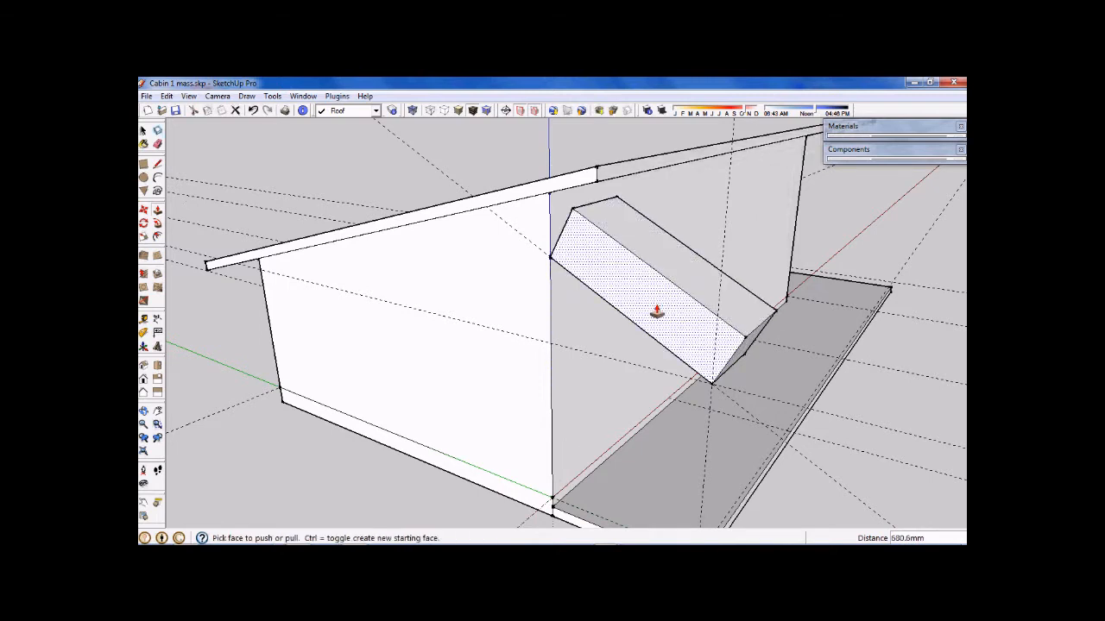
pyautogui.write('145')
pyautogui.press('Return')
# Create a guide line along the upper outer sloped edge of the canopy slab with a 0 offset
pyautogui.moveTo(570, 444); pyautogui.dragTo(535, 394, button='middle')
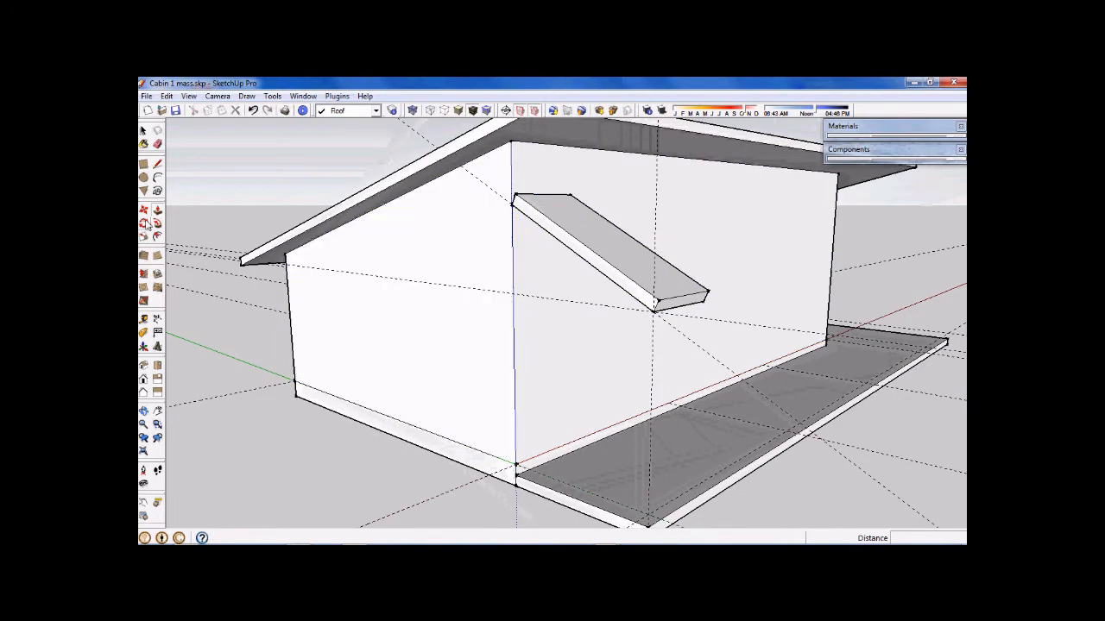
pyautogui.moveTo(609, 319); pyautogui.dragTo(659, 323, button='middle')
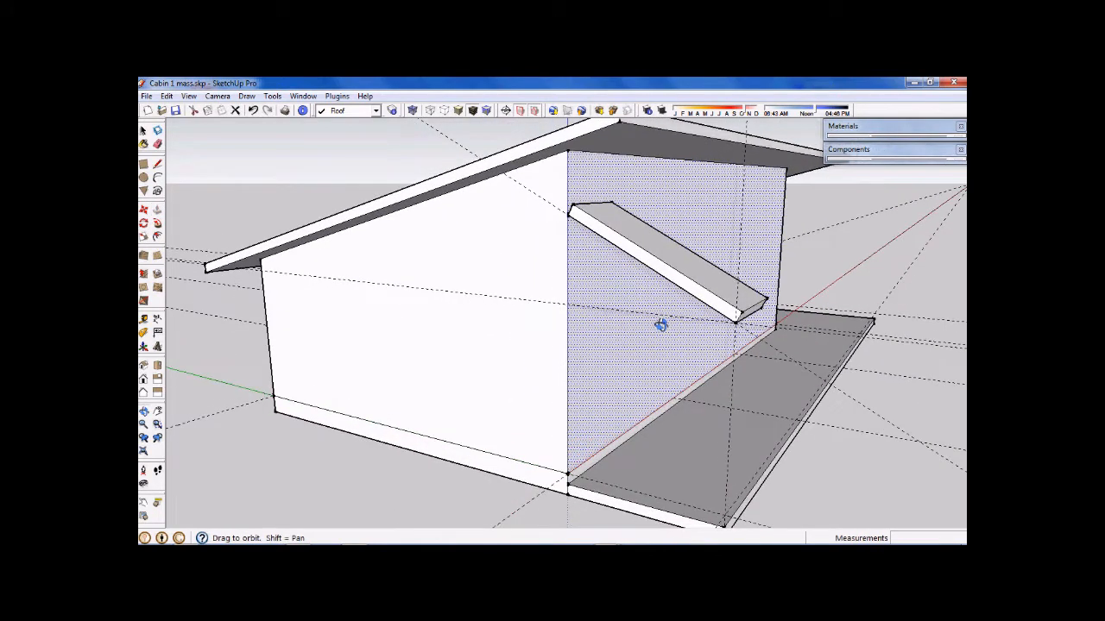
pyautogui.scroll(4, 615, 242)
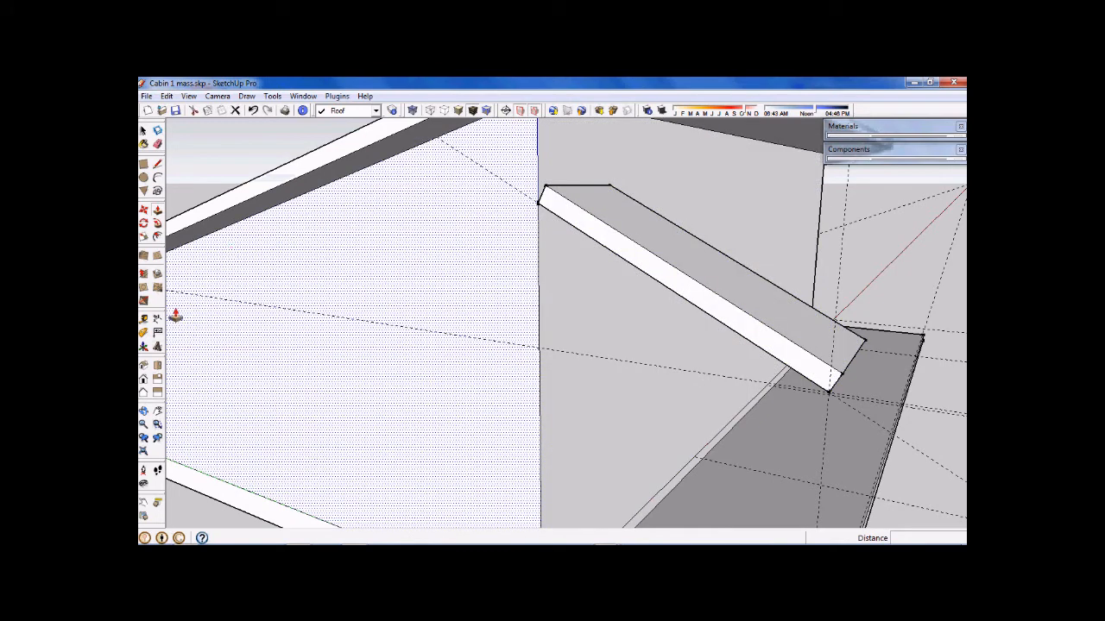
pyautogui.click(143, 318)
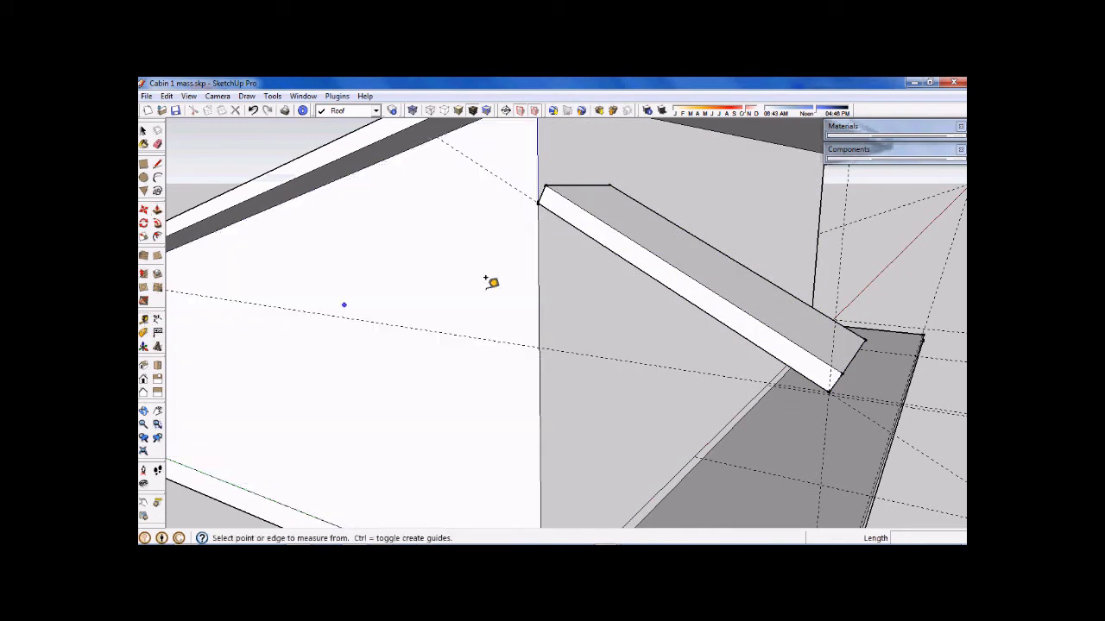
pyautogui.click(640, 242)
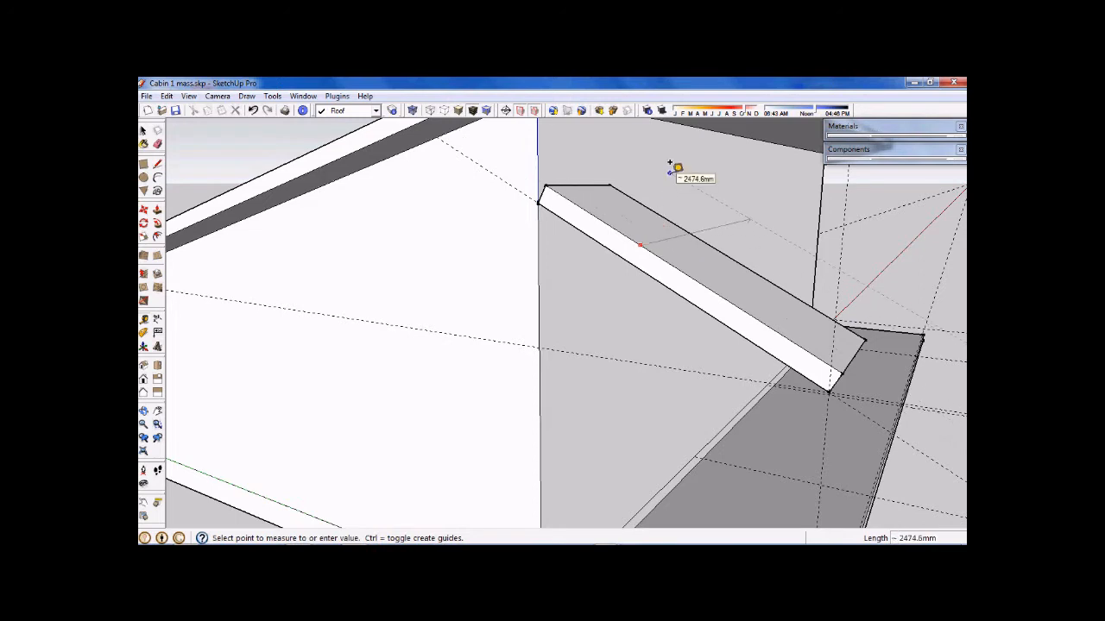
pyautogui.press('Escape')
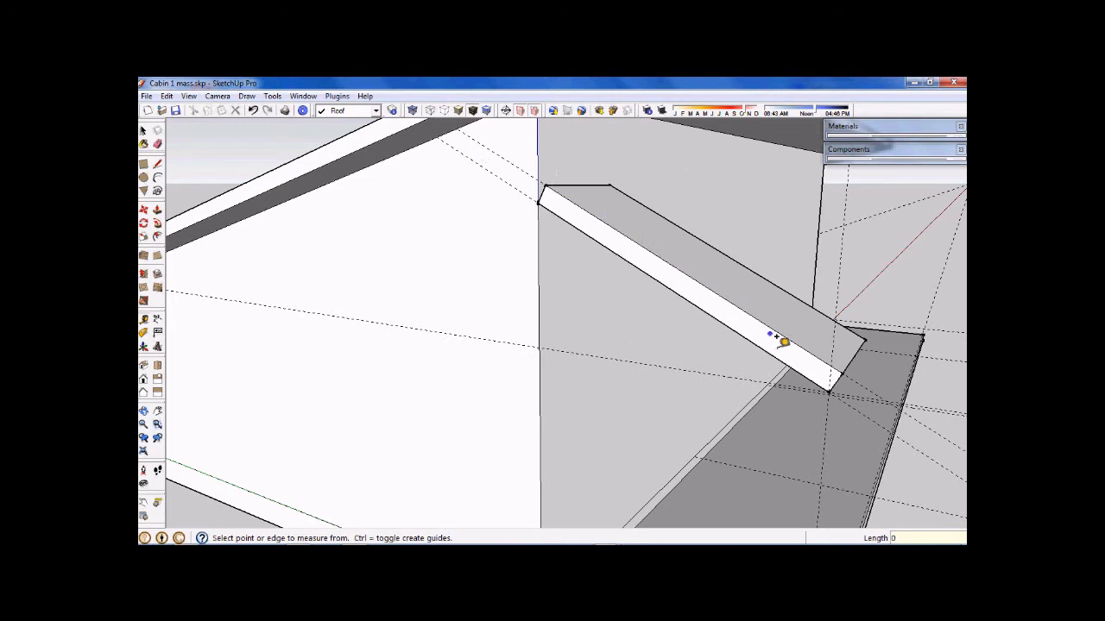
pyautogui.scroll(-3, 780, 417)
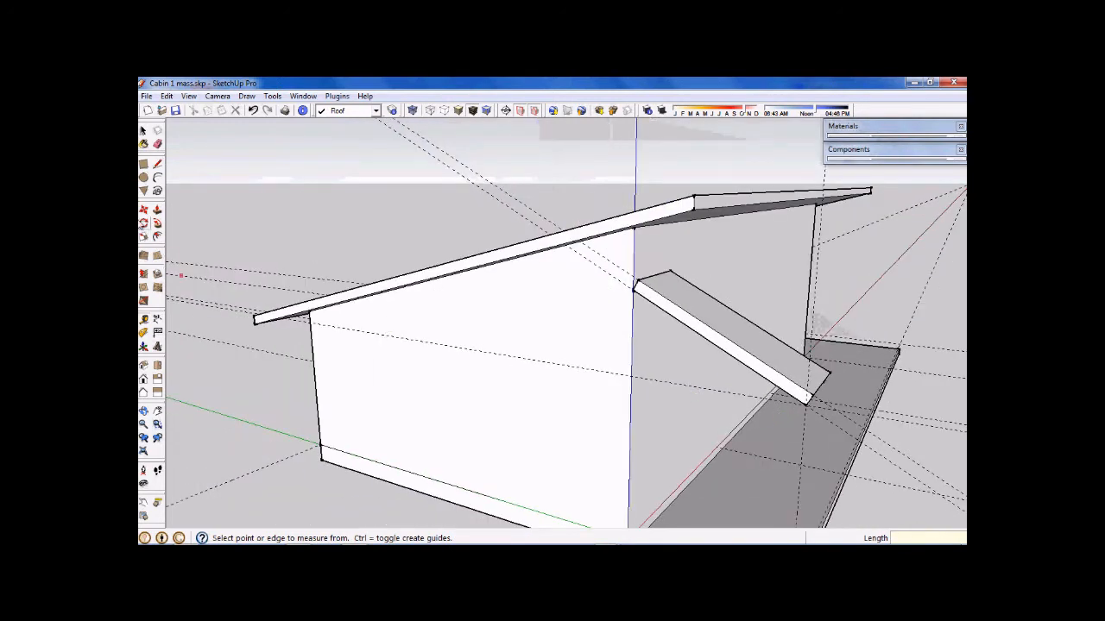
# Move the top edge of the canopy slab's lower end to the intersection of the vertical and sloped guides
pyautogui.click(144, 131)
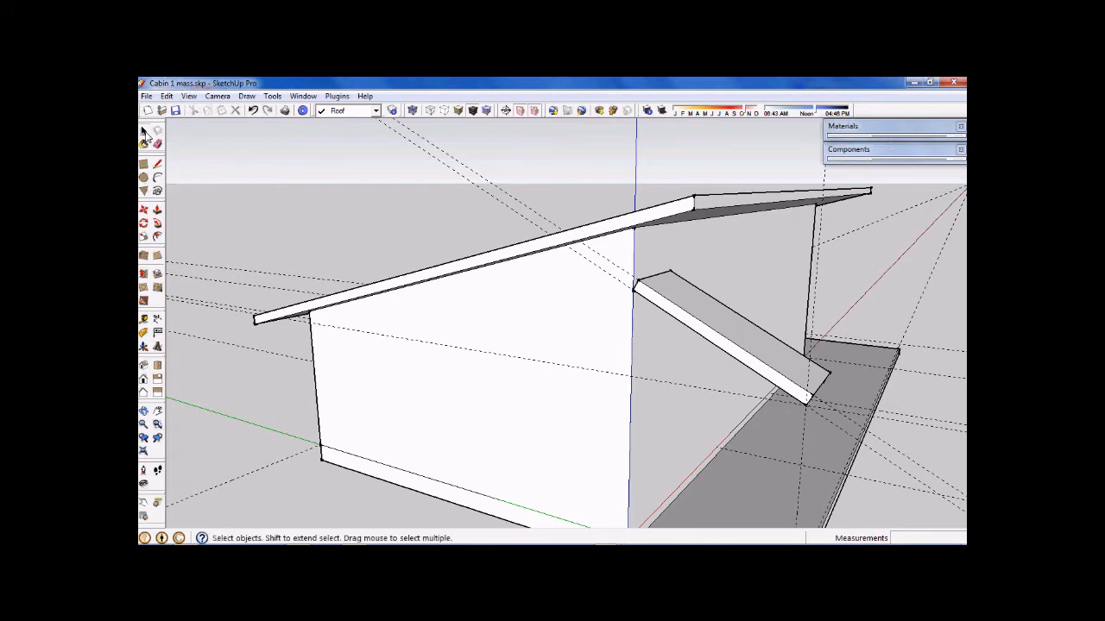
pyautogui.scroll(5, 848, 385)
pyautogui.moveTo(798, 410)
pyautogui.mouseDown(button='middle')
pyautogui.moveTo(816, 402)
pyautogui.moveTo(785, 406)
pyautogui.mouseUp(button='middle')
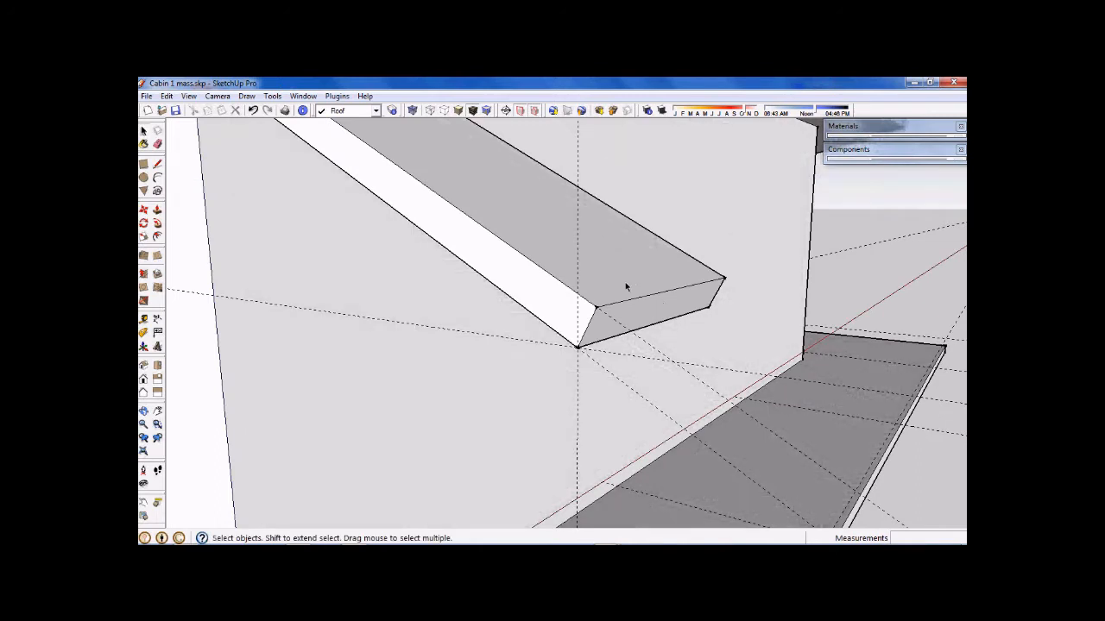
pyautogui.click(623, 305)
pyautogui.click(157, 211)
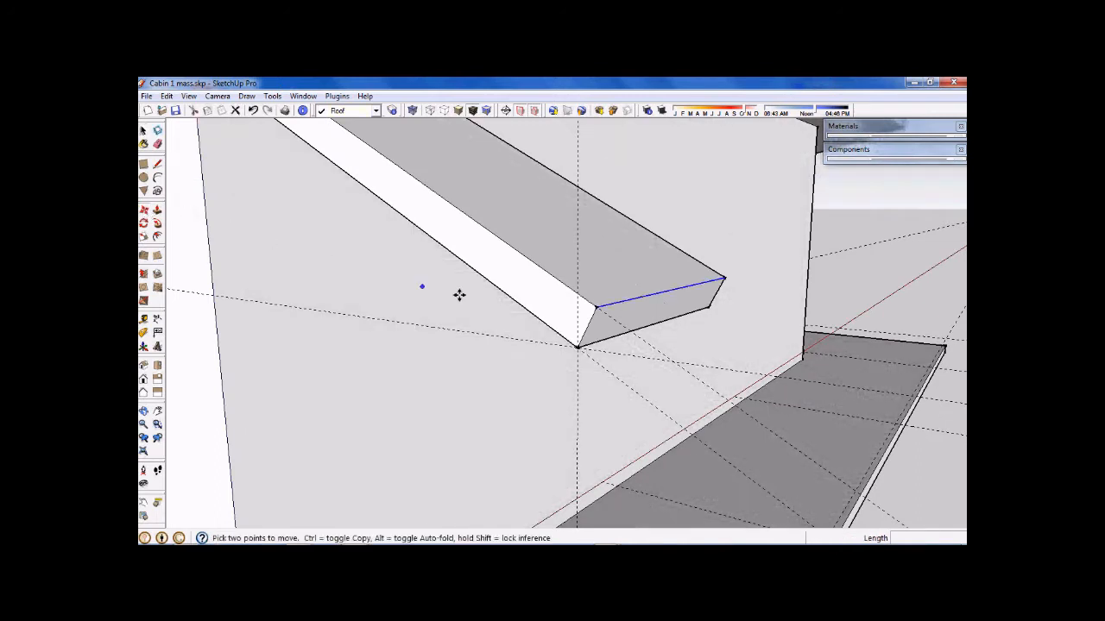
pyautogui.click(596, 307)
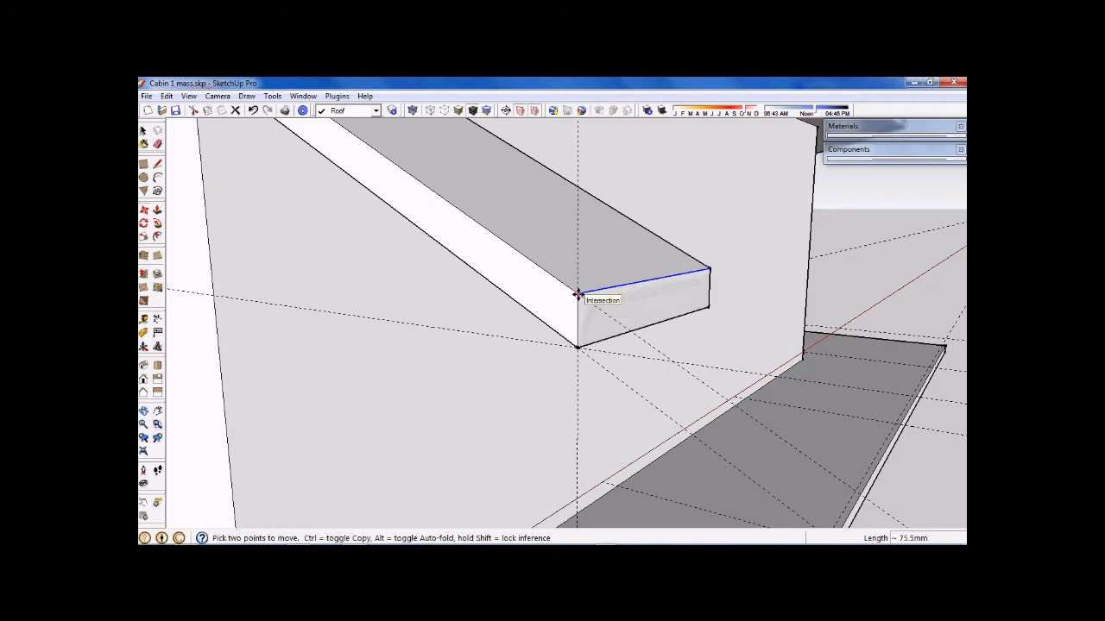
pyautogui.click(578, 295)
# Examine how the canopy slab's upper end meets the wall corner and how the slab sits over the porch
pyautogui.moveTo(595, 348); pyautogui.dragTo(677, 345, button='middle')
pyautogui.moveTo(540, 283); pyautogui.dragTo(509, 302, button='middle')
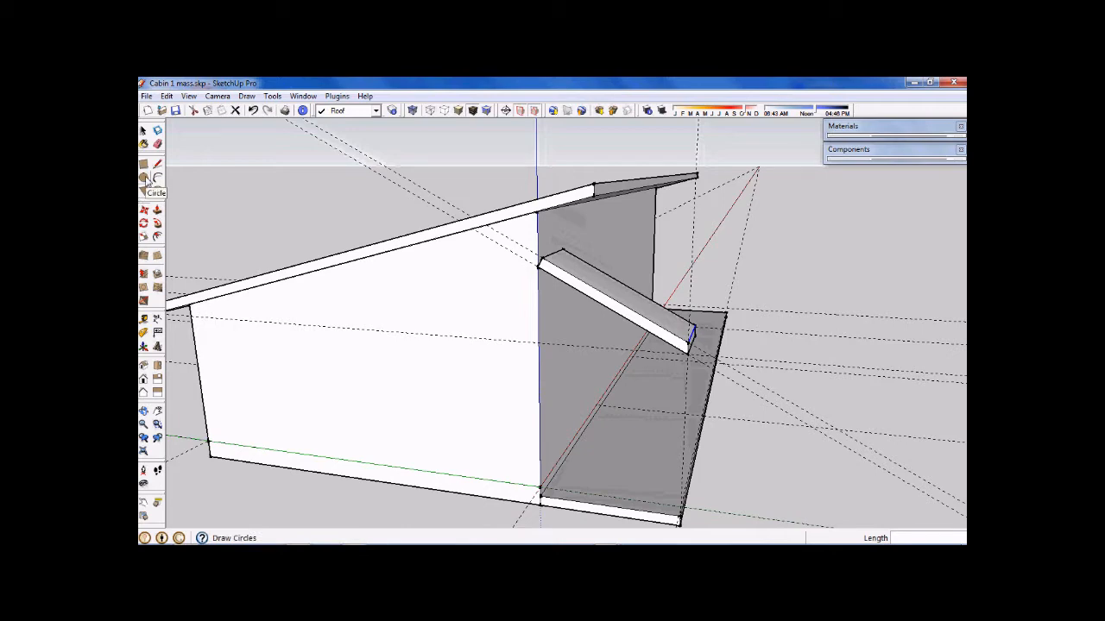
pyautogui.moveTo(686, 444)
pyautogui.mouseDown(button='middle')
pyautogui.moveTo(622, 426)
pyautogui.moveTo(678, 464)
pyautogui.mouseUp(button='middle')
pyautogui.press('m')
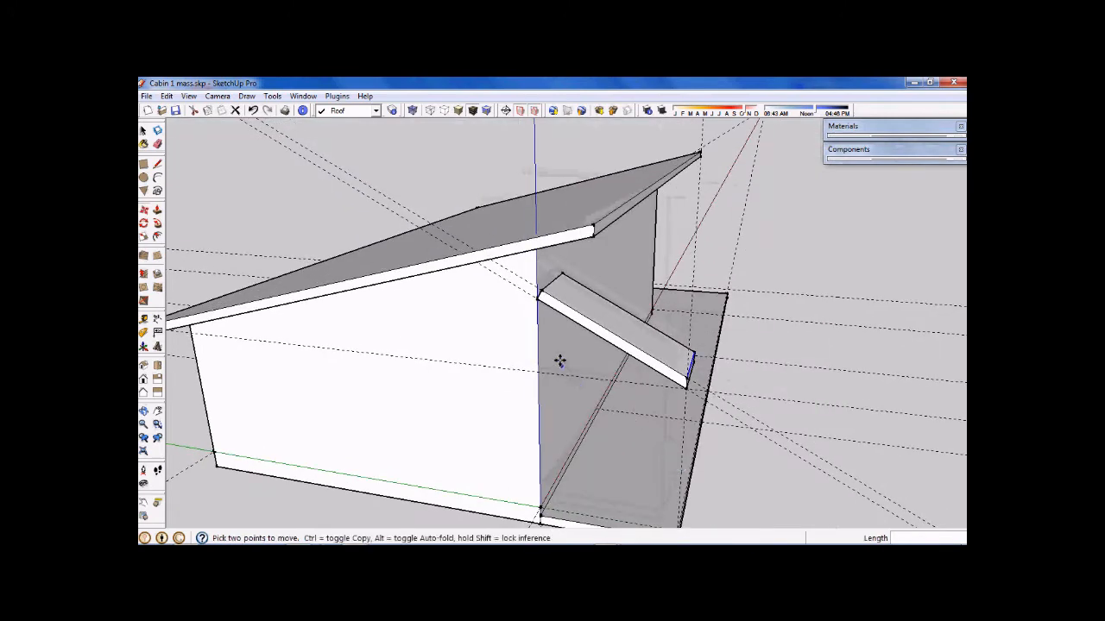
pyautogui.scroll(5, 538, 296)
pyautogui.scroll(3, 538, 294)
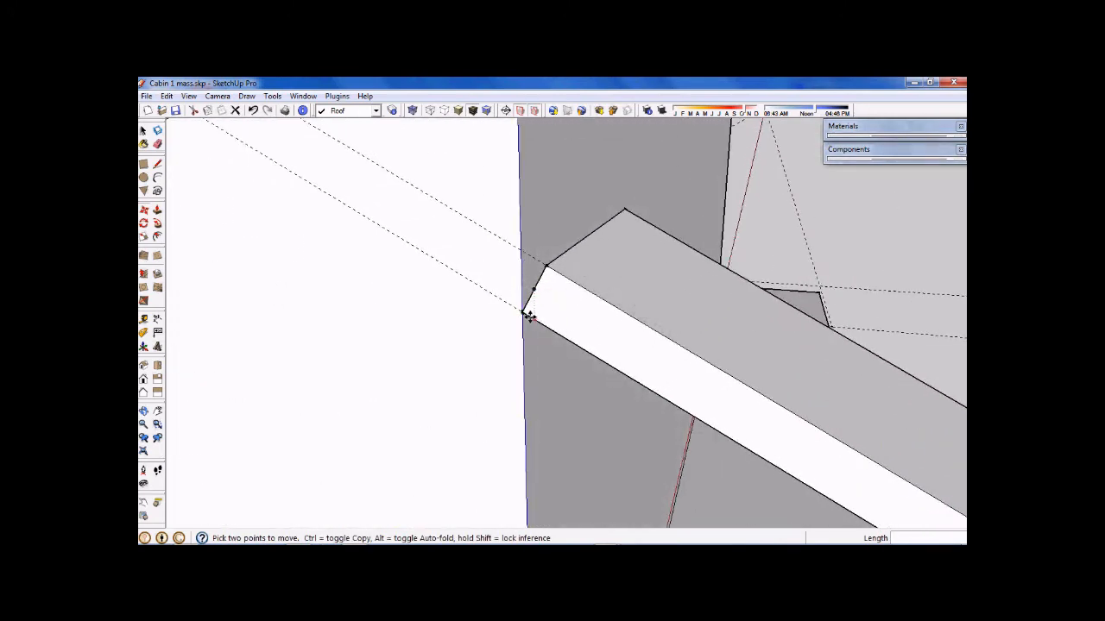
pyautogui.click(518, 312)
pyautogui.scroll(-2, 518, 314)
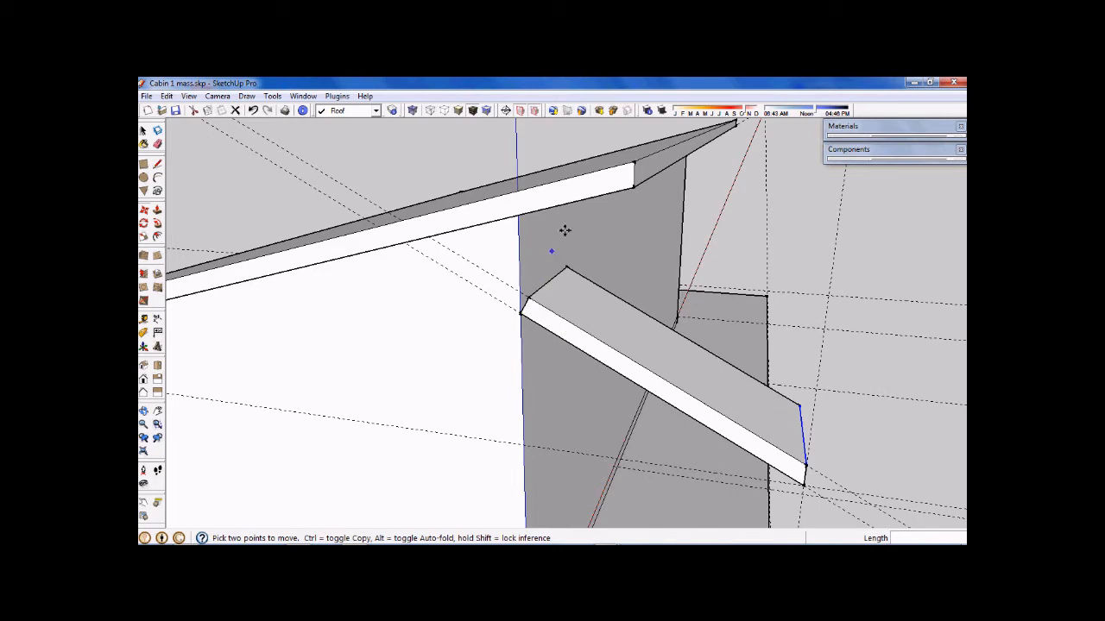
pyautogui.scroll(-2, 544, 380)
pyautogui.moveTo(559, 402); pyautogui.dragTo(518, 328, button='middle')
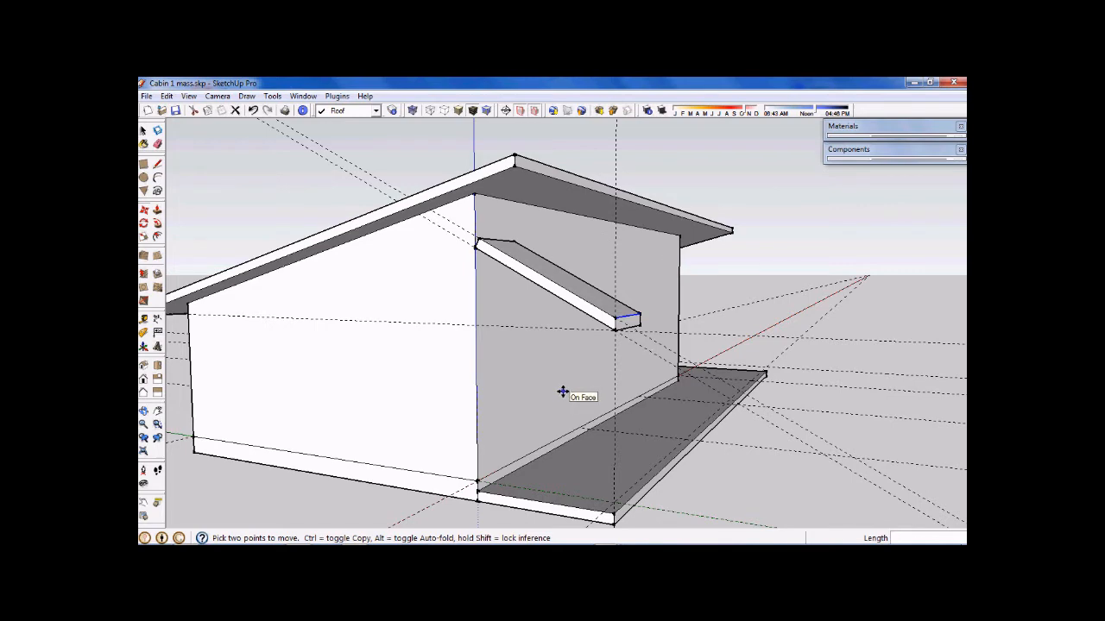
pyautogui.scroll(-2, 561, 392)
pyautogui.moveTo(562, 389); pyautogui.dragTo(536, 426, button='middle')
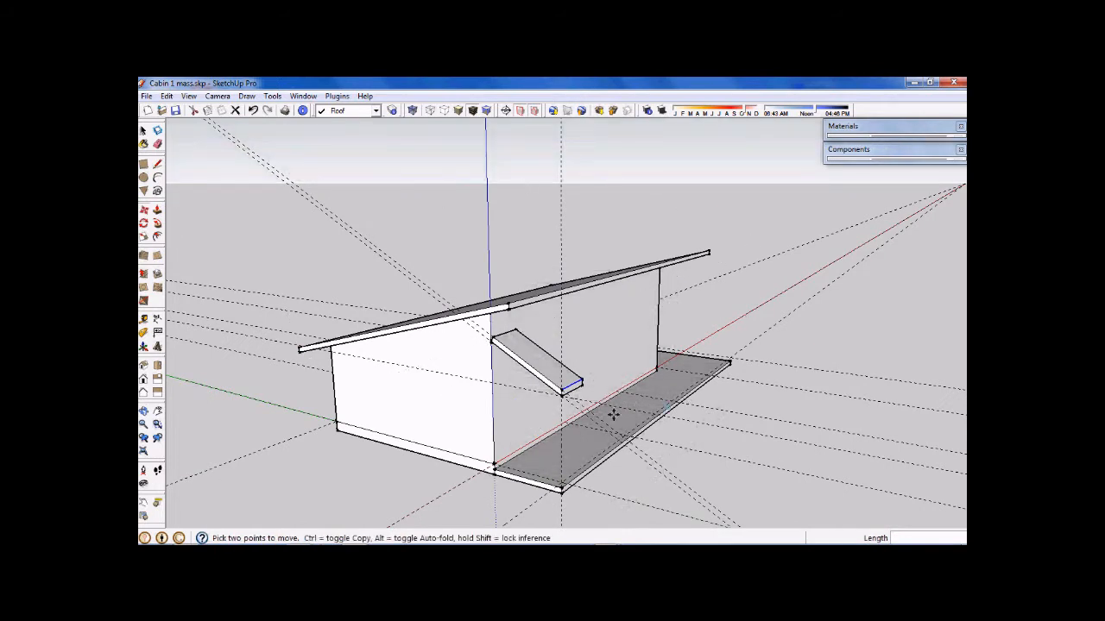
pyautogui.scroll(2, 504, 419)
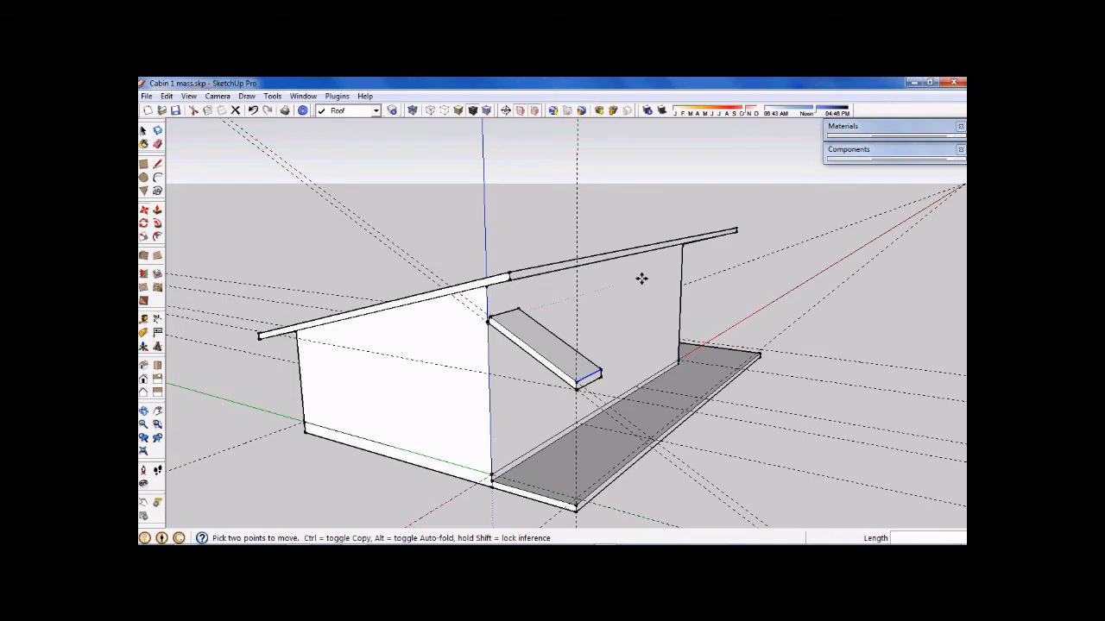
# Inspect the canopy slab's upper end face and its corners up close at the edge of the front wall
pyautogui.scroll(5, 489, 323)
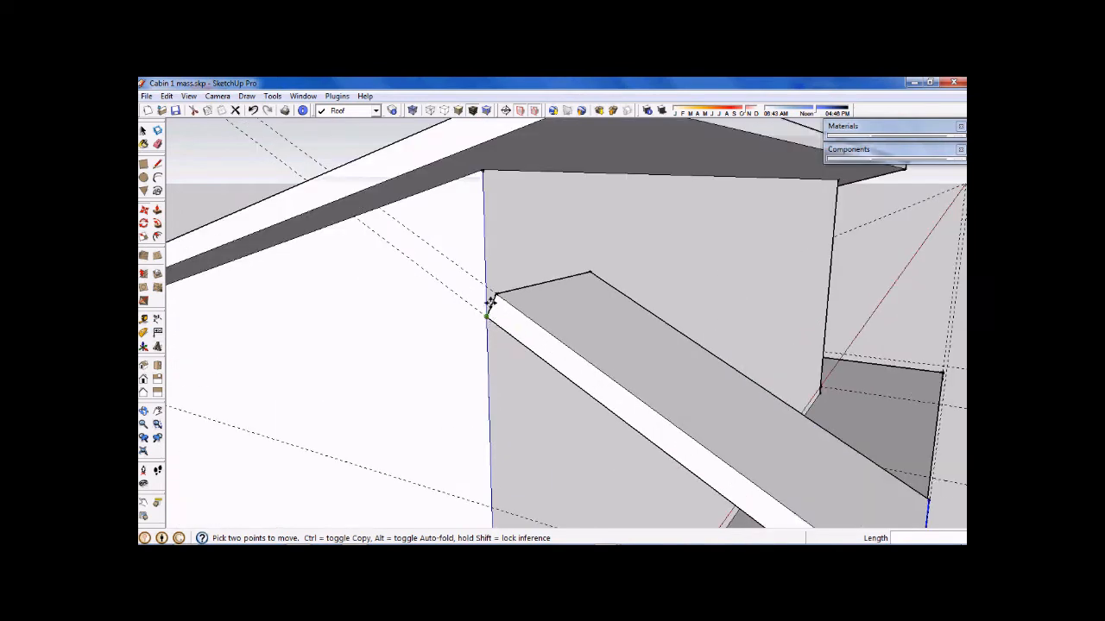
pyautogui.scroll(-5, 598, 270)
pyautogui.moveTo(626, 340)
pyautogui.mouseDown(button='middle')
pyautogui.moveTo(644, 365)
pyautogui.moveTo(663, 357)
pyautogui.moveTo(629, 345)
pyautogui.mouseUp(button='middle')
pyautogui.press('m')
pyautogui.scroll(3, 594, 275)
pyautogui.scroll(2, 594, 274)
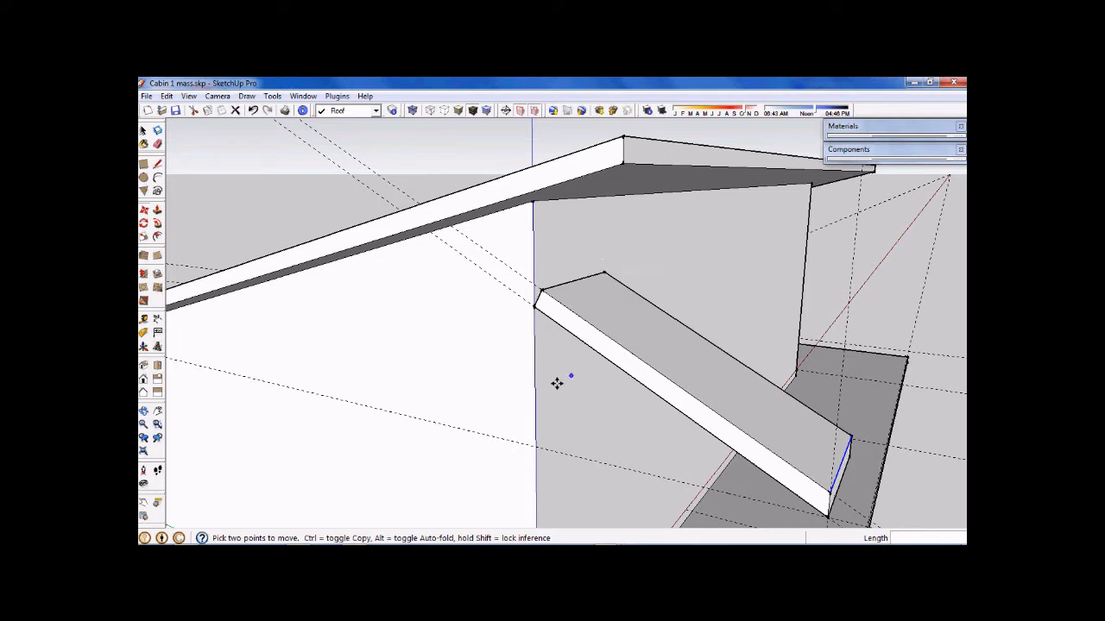
pyautogui.moveTo(515, 345); pyautogui.dragTo(665, 358, button='middle')
pyautogui.scroll(3, 506, 328)
pyautogui.moveTo(534, 321)
pyautogui.mouseDown(button='middle')
pyautogui.moveTo(557, 316)
pyautogui.moveTo(540, 315)
pyautogui.moveTo(539, 338)
pyautogui.moveTo(531, 316)
pyautogui.mouseUp(button='middle')
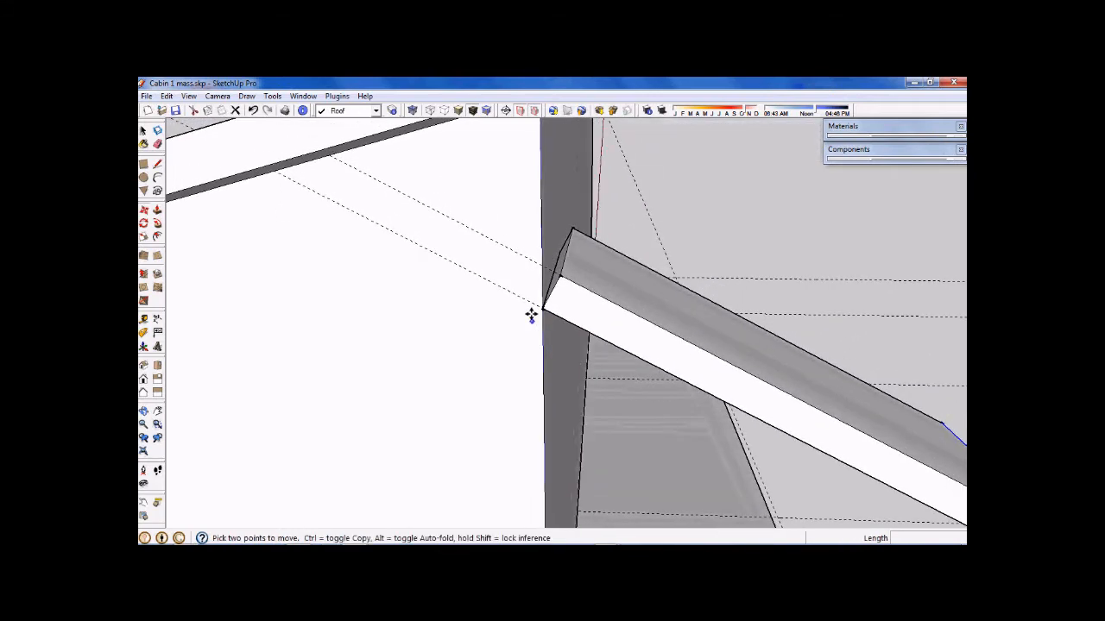
pyautogui.scroll(3, 550, 266)
pyautogui.scroll(-3, 573, 275)
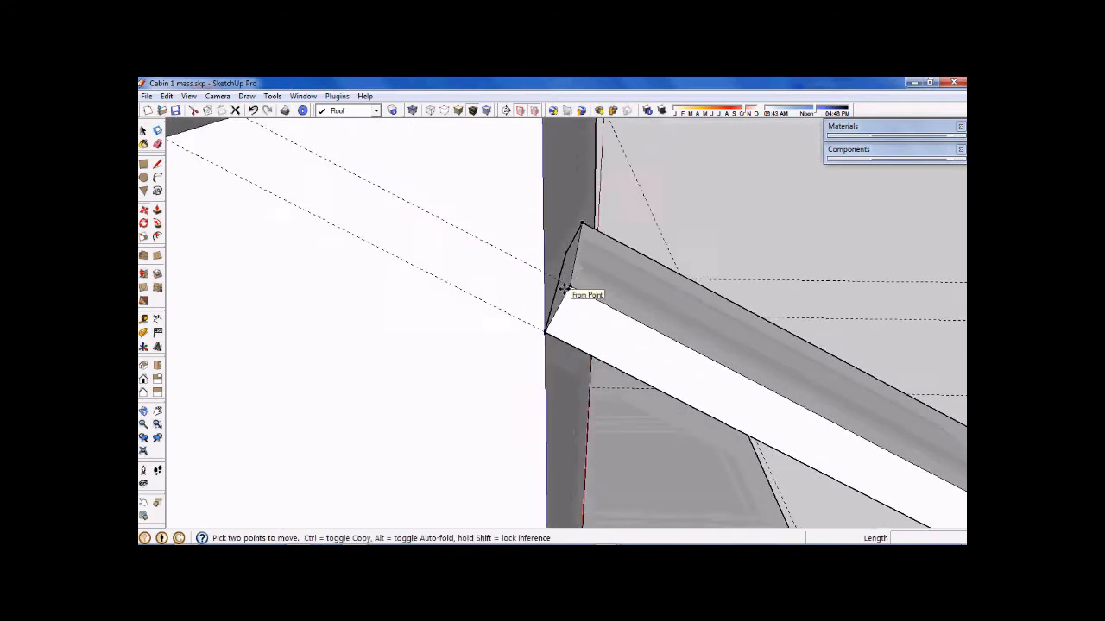
pyautogui.moveTo(526, 335); pyautogui.dragTo(506, 374, button='middle')
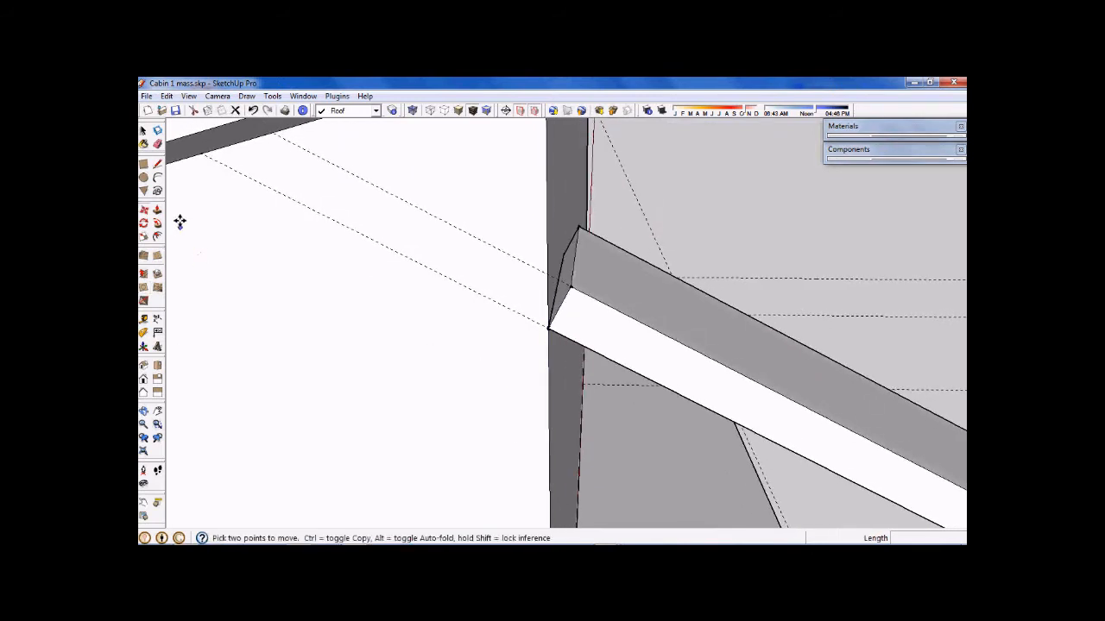
# Copy the canopy slab's upper end face 10 mm down the slope along its upper sloped edge
pyautogui.click(144, 131)
pyautogui.moveTo(558, 321)
pyautogui.mouseDown(button='middle')
pyautogui.moveTo(577, 320)
pyautogui.moveTo(570, 332)
pyautogui.mouseUp(button='middle')
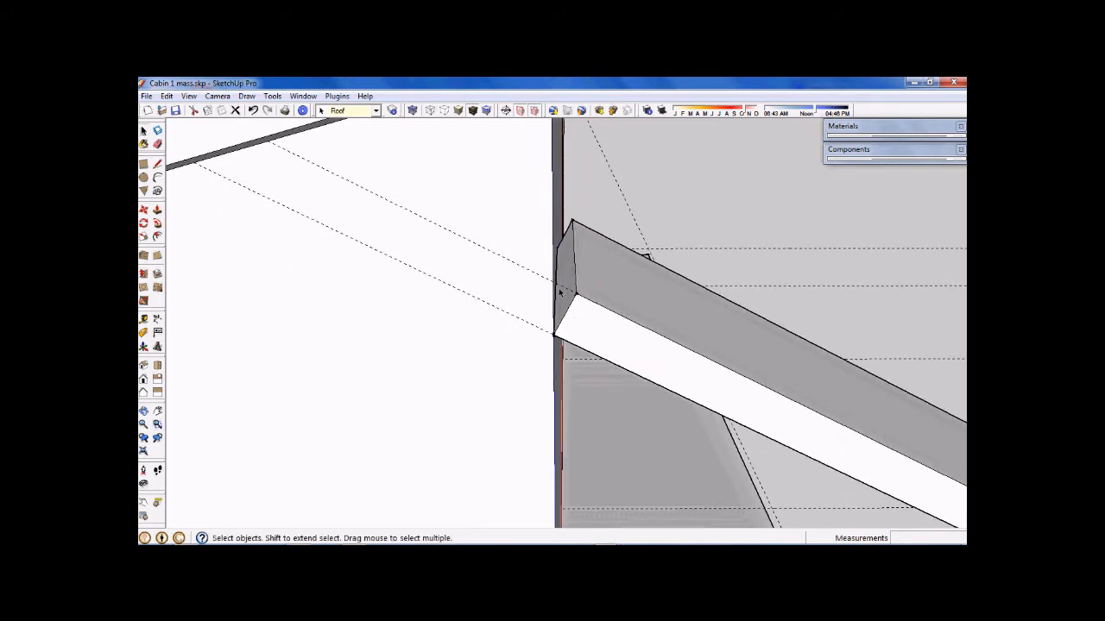
pyautogui.scroll(-8, 573, 335)
pyautogui.scroll(10, 573, 335)
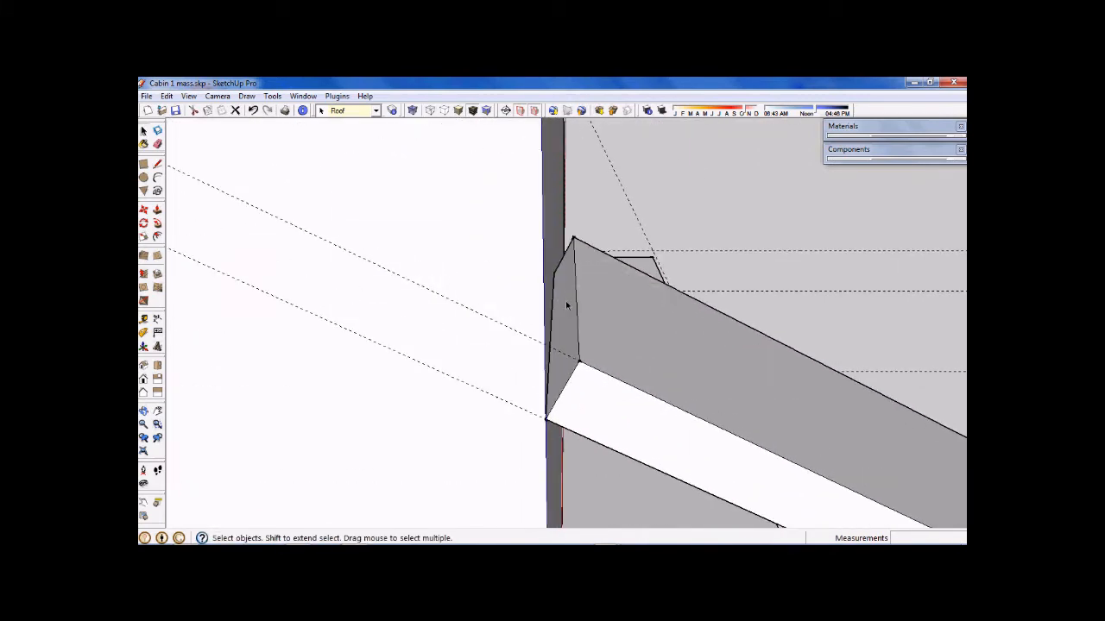
pyautogui.moveTo(569, 404); pyautogui.dragTo(561, 370, button='middle')
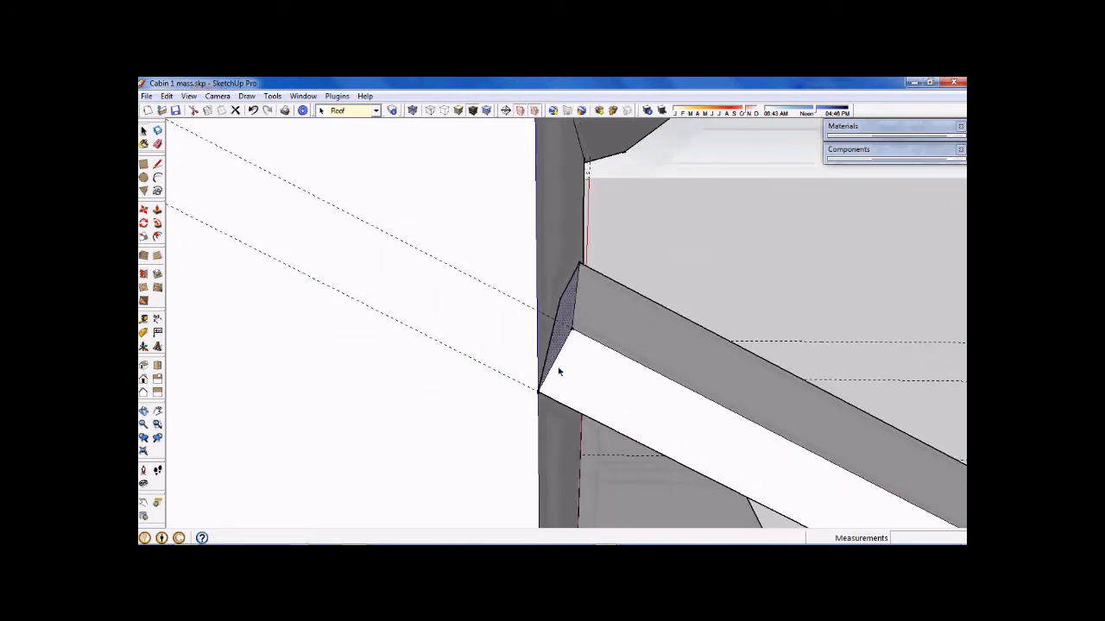
pyautogui.click(145, 211)
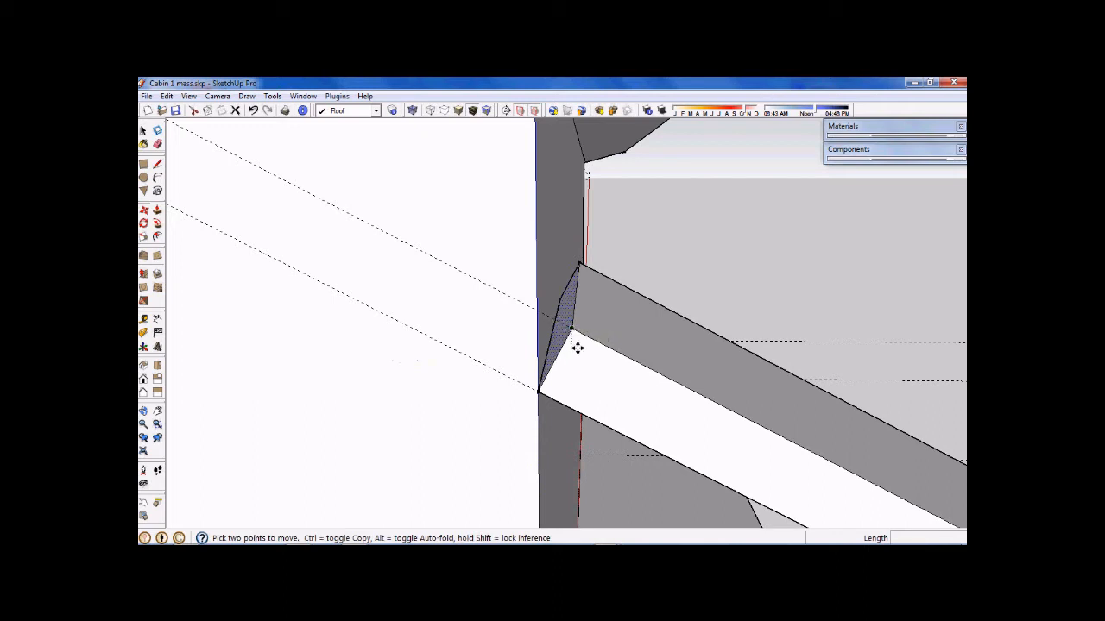
pyautogui.click(422, 294)
pyautogui.scroll(2, 565, 345)
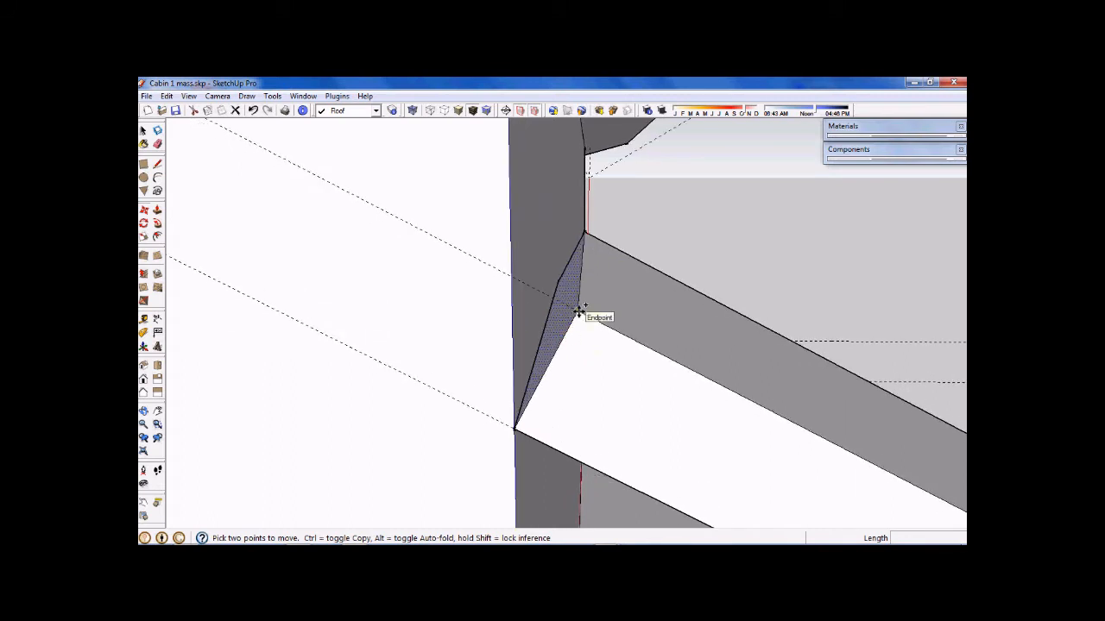
pyautogui.click(578, 312)
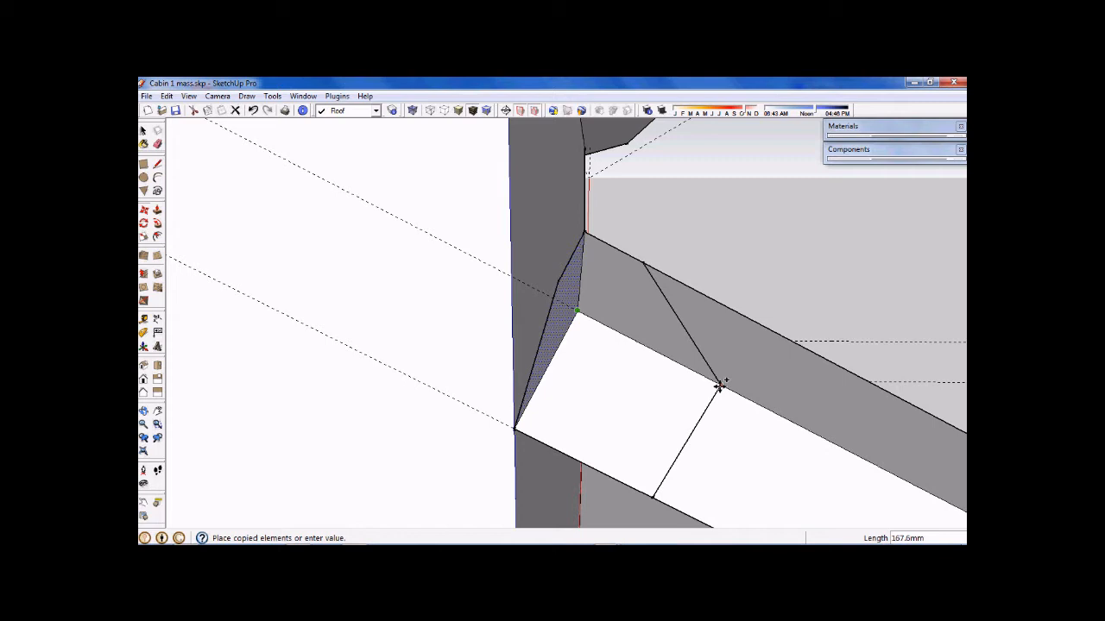
pyautogui.write('10')
pyautogui.press('Return')
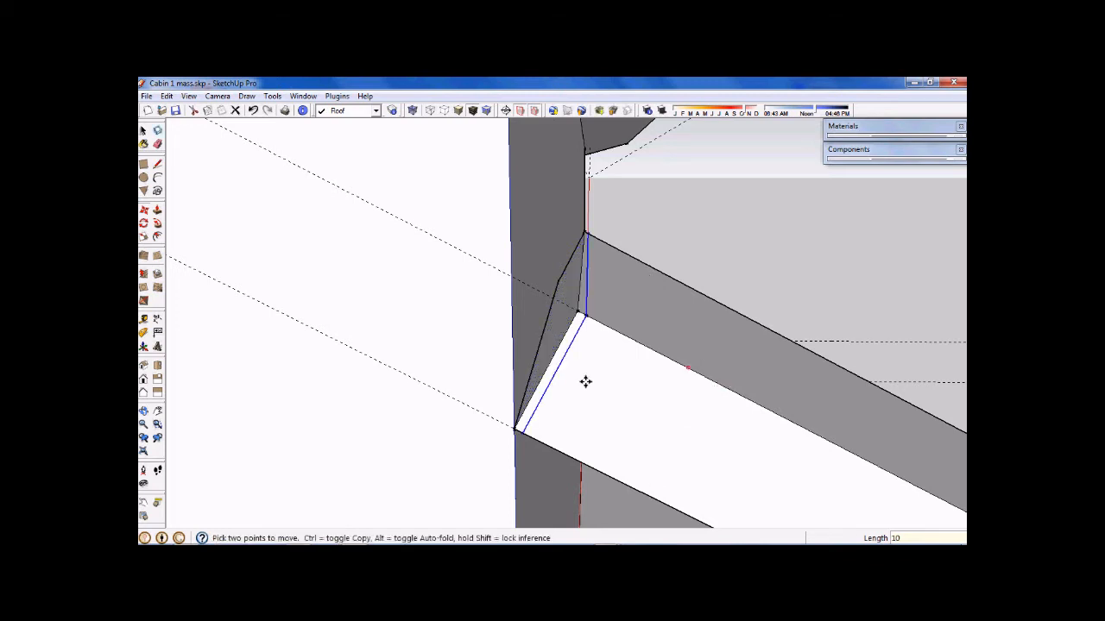
# Delete the original upper end face of the canopy slab together with its bounding edges, keeping the offset copy
pyautogui.moveTo(449, 395)
pyautogui.mouseDown(button='middle')
pyautogui.moveTo(481, 372)
pyautogui.moveTo(429, 372)
pyautogui.moveTo(457, 388)
pyautogui.mouseUp(button='middle')
pyautogui.press('m')
pyautogui.click(144, 131)
pyautogui.scroll(2, 552, 308)
pyautogui.doubleClick(565, 327)
pyautogui.click(392, 317)
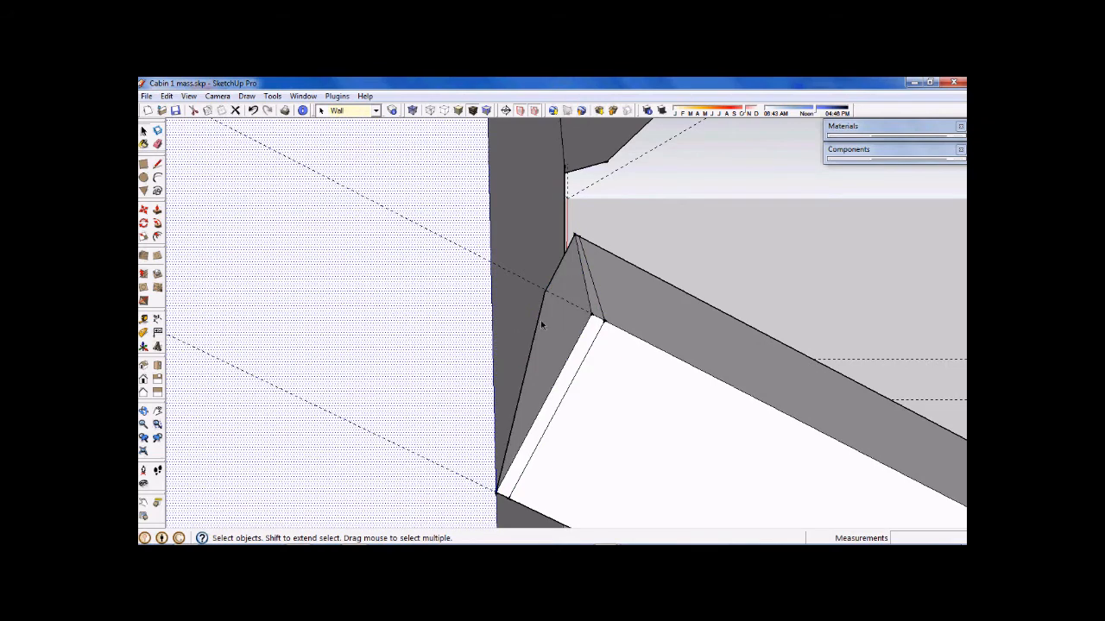
pyautogui.click(560, 328)
pyautogui.moveTo(561, 327)
pyautogui.mouseDown(button='middle')
pyautogui.moveTo(567, 302)
pyautogui.moveTo(565, 329)
pyautogui.mouseUp(button='middle')
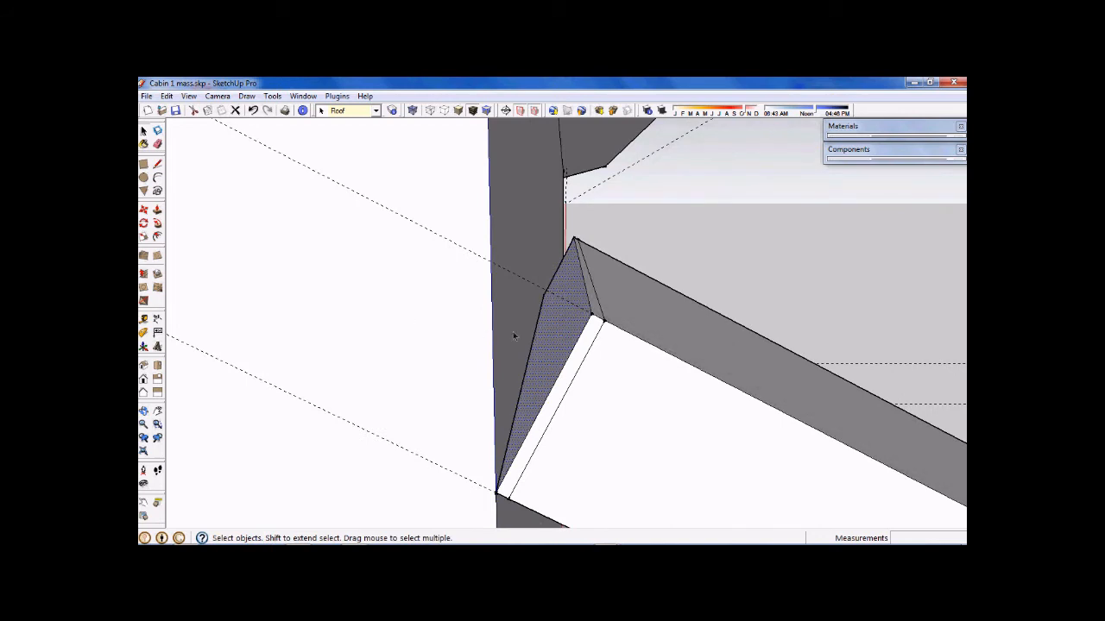
pyautogui.click(636, 232)
pyautogui.click(549, 336)
pyautogui.doubleClick(548, 337)
pyautogui.press('Delete')
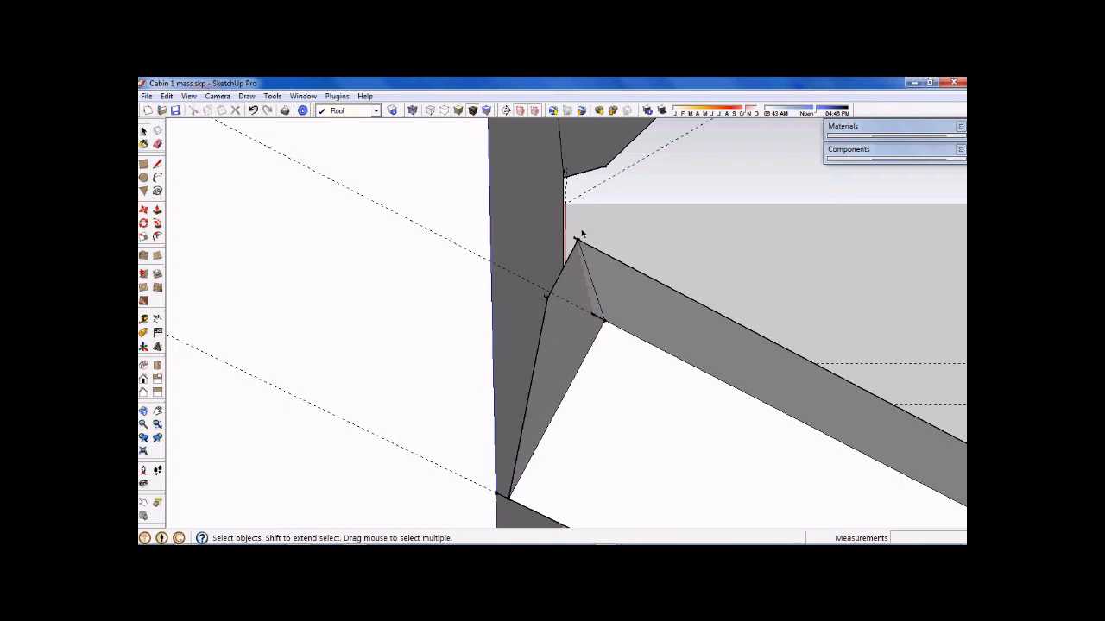
# Delete the leftover stub edge at the near top corner of the canopy slab's upper end
pyautogui.scroll(3, 579, 239)
pyautogui.scroll(-5, 556, 289)
pyautogui.moveTo(550, 316)
pyautogui.mouseDown(button='middle')
pyautogui.moveTo(584, 322)
pyautogui.moveTo(546, 337)
pyautogui.mouseUp(button='middle')
pyautogui.scroll(5, 547, 337)
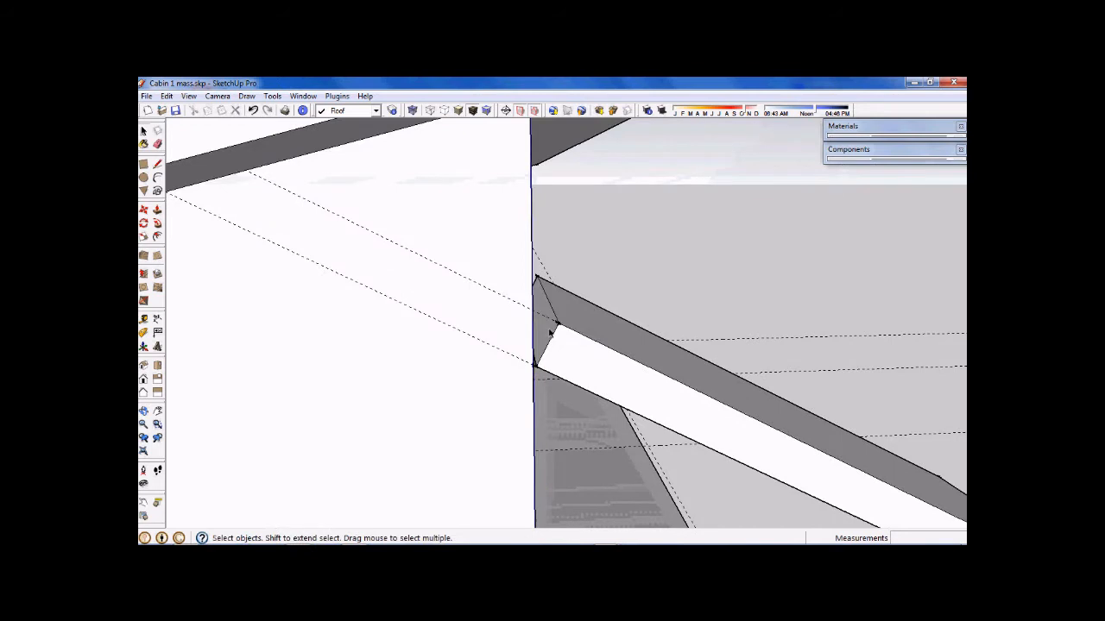
pyautogui.scroll(5, 565, 316)
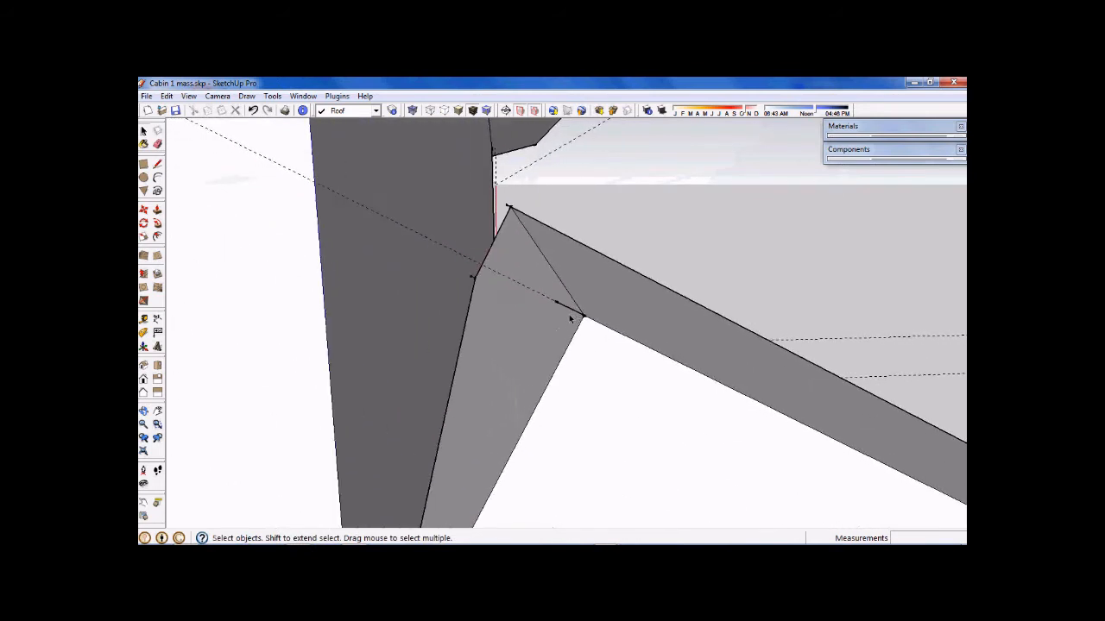
pyautogui.click(566, 304)
pyautogui.press('Delete')
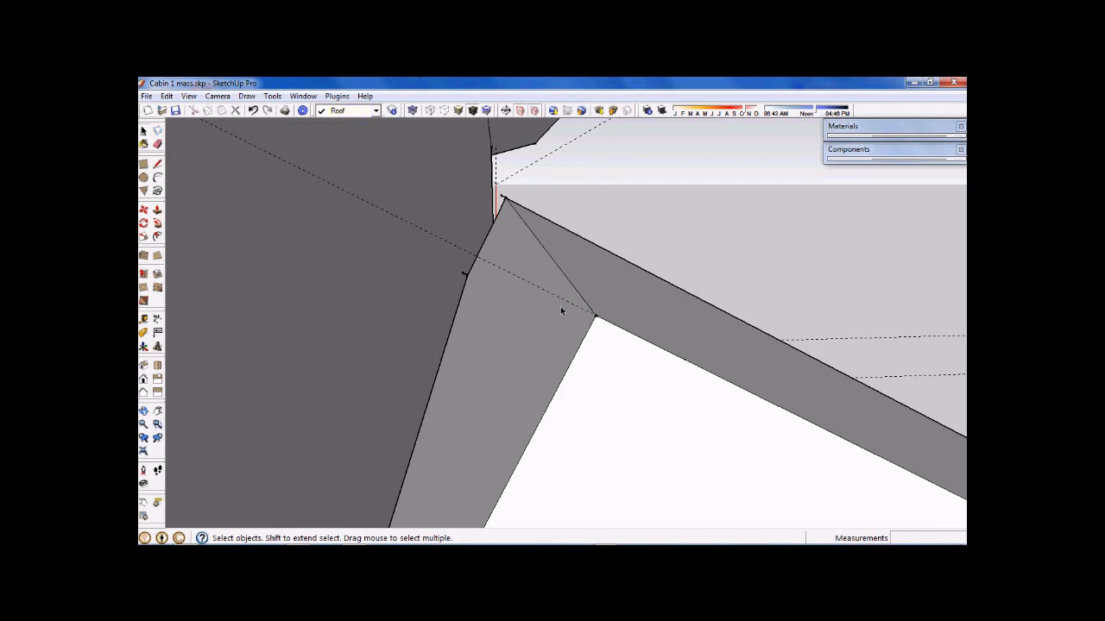
# Delete the leftover stub edges at the far top corner and the near bottom corner of the slab's upper end
pyautogui.scroll(3, 504, 200)
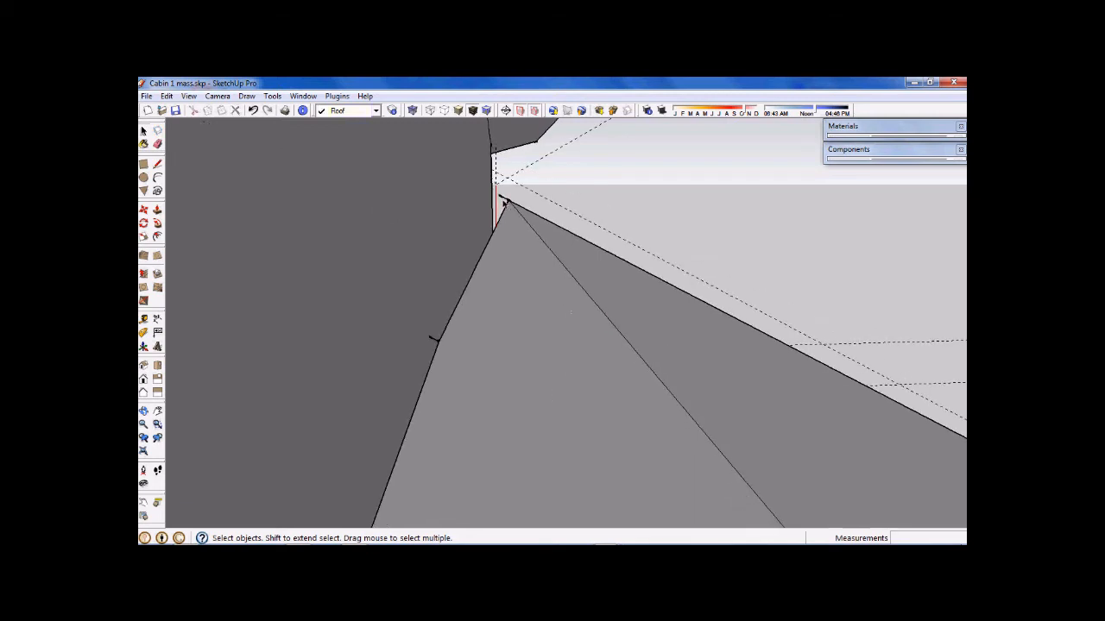
pyautogui.click(505, 199)
pyautogui.press('Delete')
pyautogui.scroll(2, 505, 202)
pyautogui.moveTo(492, 227)
pyautogui.keyDown('shift'); pyautogui.mouseDown(button='middle')
pyautogui.moveTo(463, 284)
pyautogui.moveTo(455, 356)
pyautogui.moveTo(510, 337)
pyautogui.moveTo(477, 326)
pyautogui.moveTo(513, 325)
pyautogui.moveTo(525, 301)
pyautogui.moveTo(437, 467)
pyautogui.mouseUp(button='middle'); pyautogui.keyUp('shift')
pyautogui.click(419, 509)
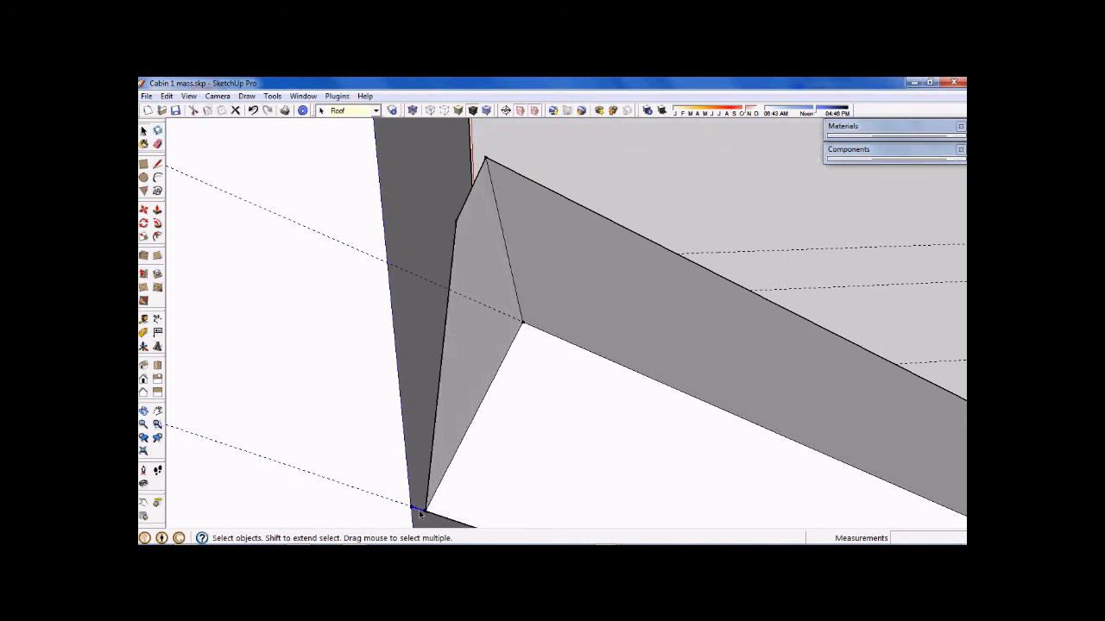
pyautogui.press('Delete')
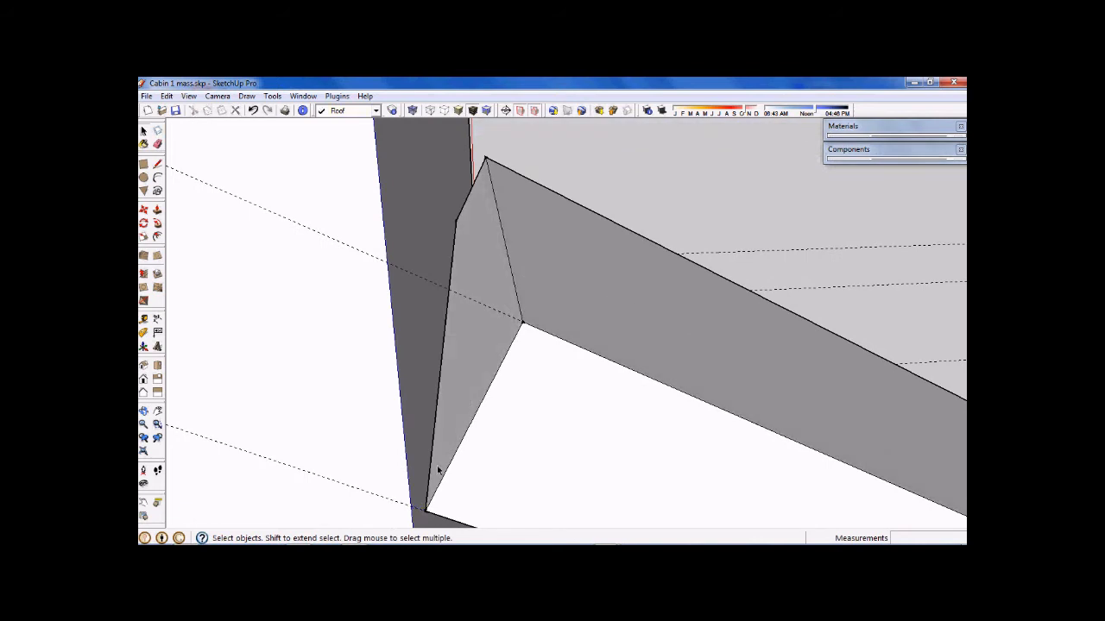
# Try to move the top edge of the canopy slab's upper end along the slope by about 20 mm
pyautogui.scroll(-4, 439, 469)
pyautogui.moveTo(562, 466); pyautogui.dragTo(519, 429, button='middle')
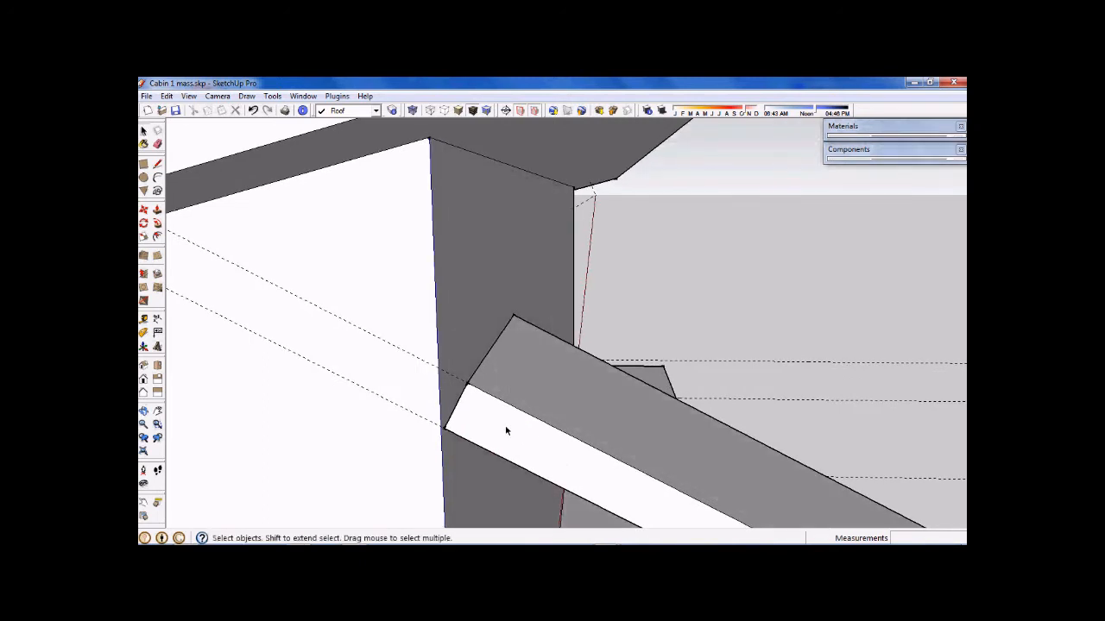
pyautogui.scroll(2, 447, 425)
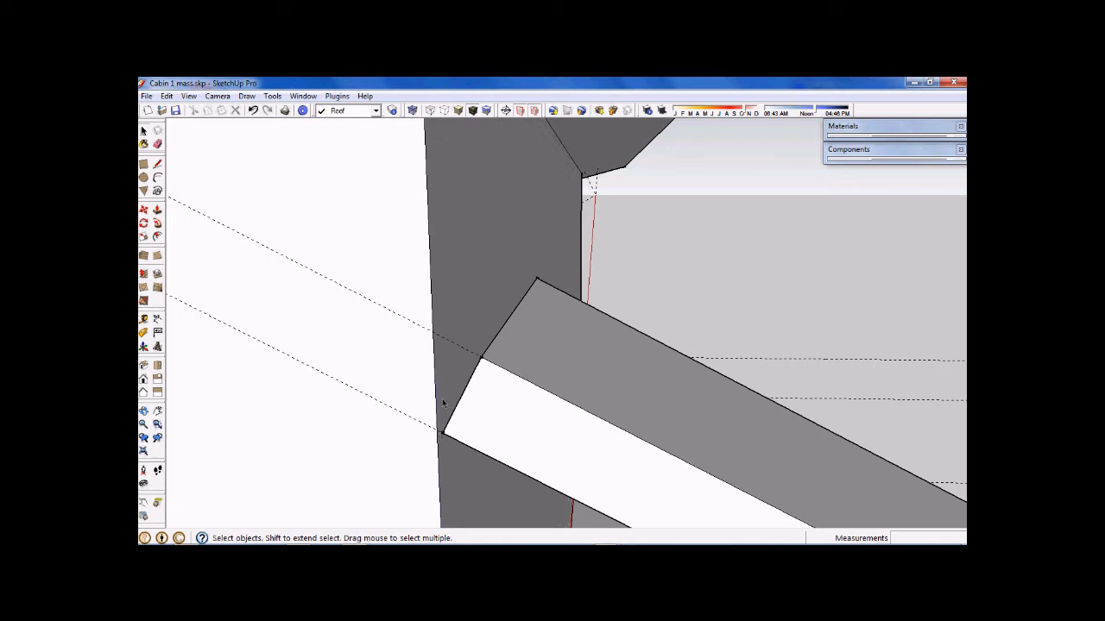
pyautogui.scroll(3, 440, 440)
pyautogui.scroll(-4, 442, 438)
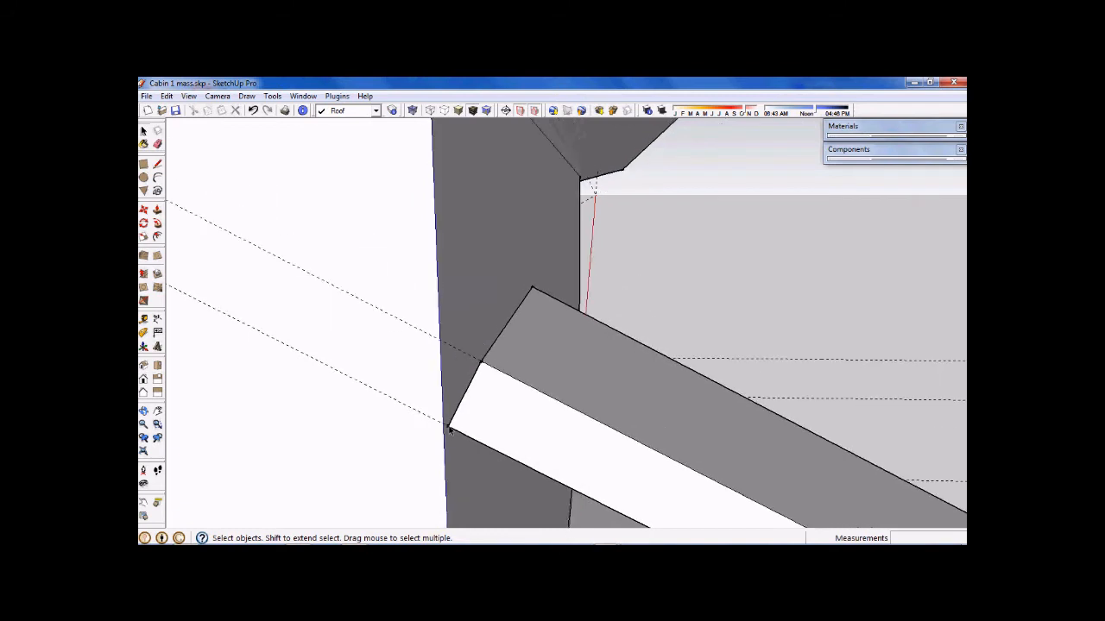
pyautogui.scroll(-2, 448, 429)
pyautogui.moveTo(460, 413)
pyautogui.mouseDown(button='middle')
pyautogui.moveTo(493, 416)
pyautogui.moveTo(473, 430)
pyautogui.mouseUp(button='middle')
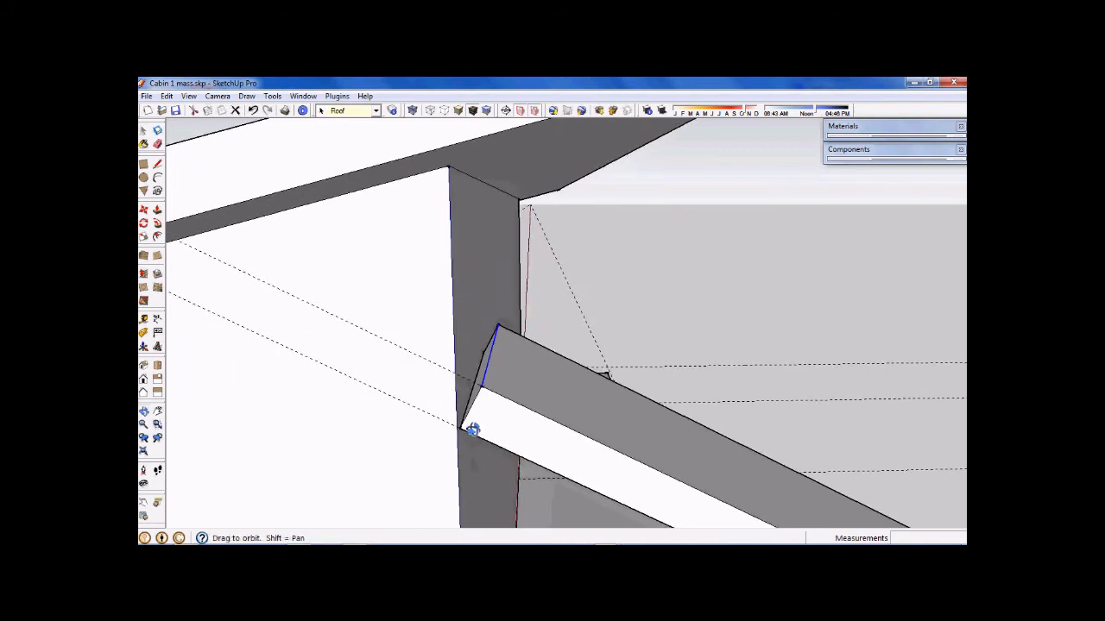
pyautogui.click(143, 210)
pyautogui.scroll(3, 501, 402)
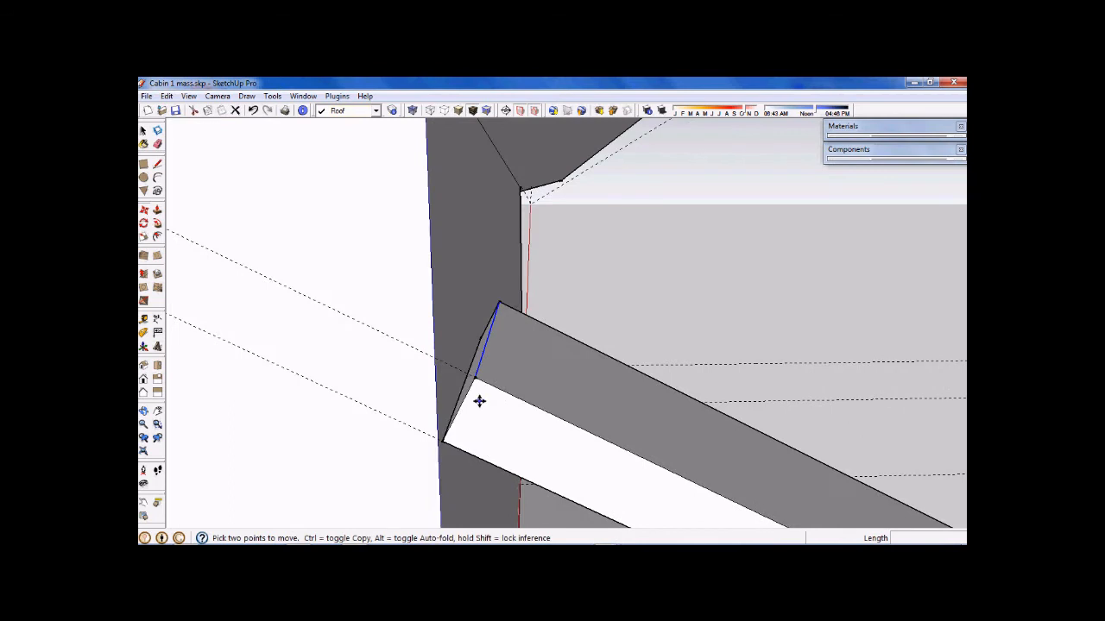
pyautogui.click(464, 380)
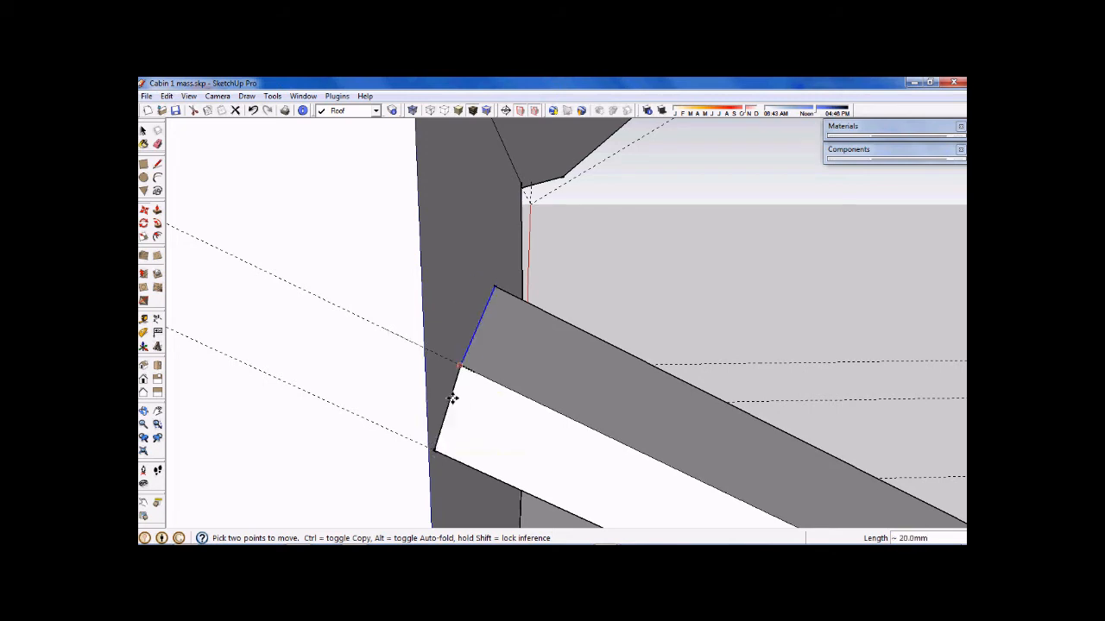
pyautogui.click(471, 375)
pyautogui.moveTo(526, 414)
pyautogui.mouseDown(button='middle')
pyautogui.moveTo(532, 427)
pyautogui.moveTo(525, 378)
pyautogui.moveTo(526, 395)
pyautogui.mouseUp(button='middle')
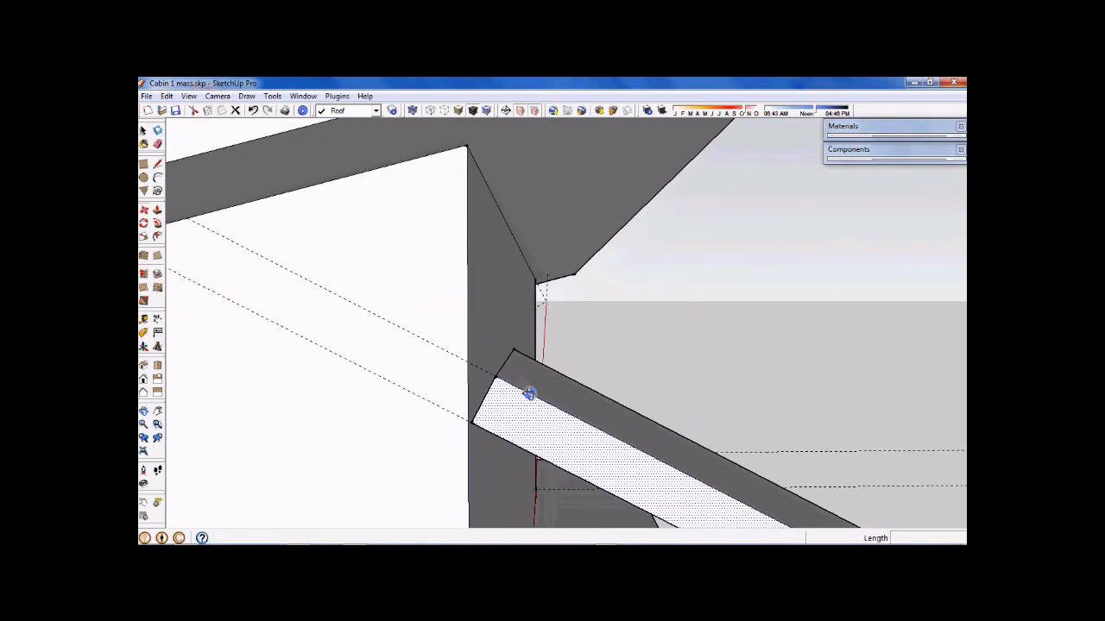
# Draw a vertical line about 163.5 mm long from the upper end's near bottom corner up to the upper sloped guide
pyautogui.click(158, 168)
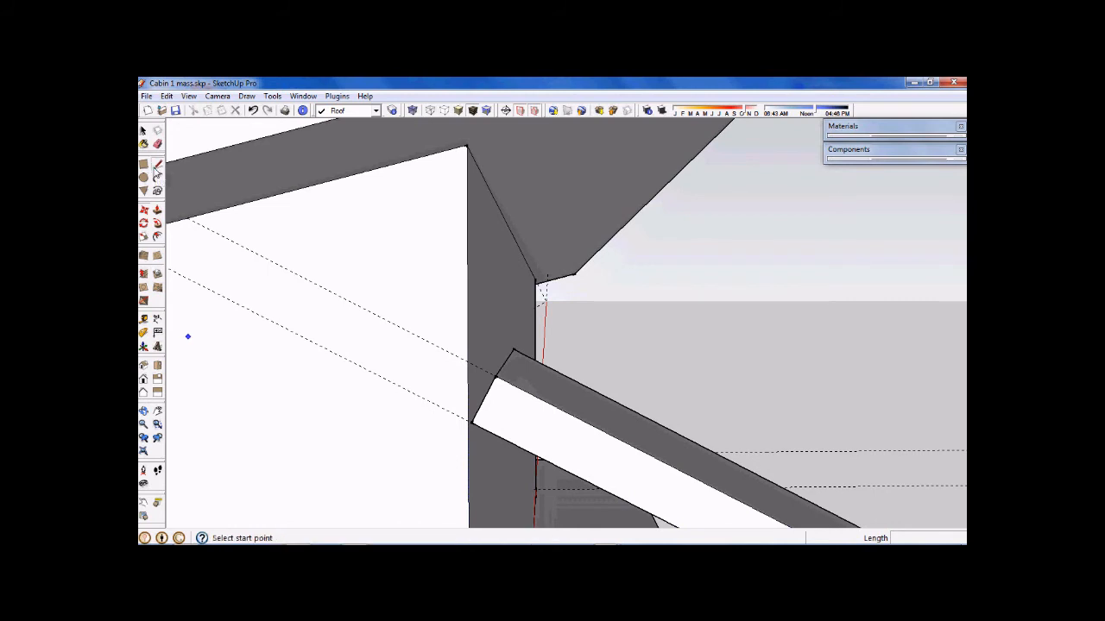
pyautogui.scroll(2, 484, 416)
pyautogui.scroll(1, 483, 420)
pyautogui.click(468, 425)
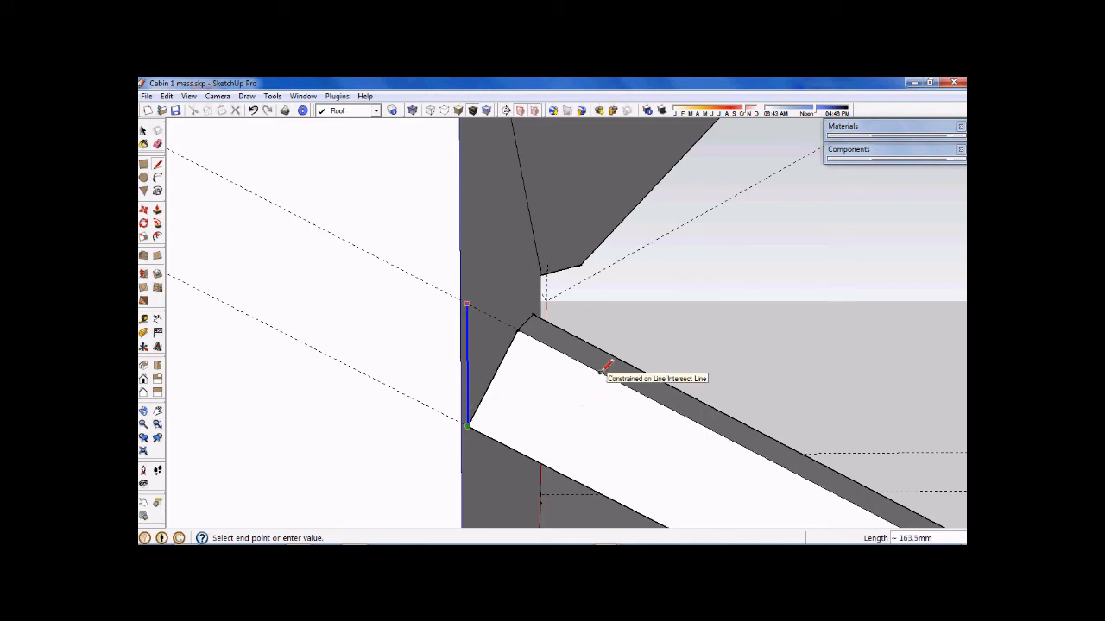
pyautogui.click(572, 415)
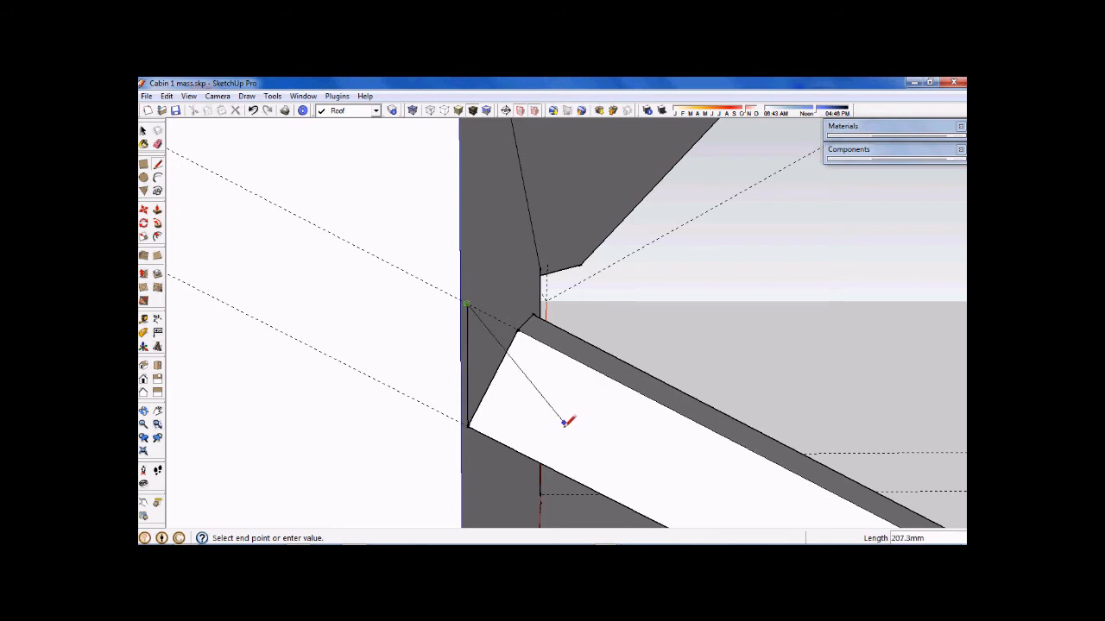
pyautogui.moveTo(561, 431); pyautogui.dragTo(562, 471, button='middle')
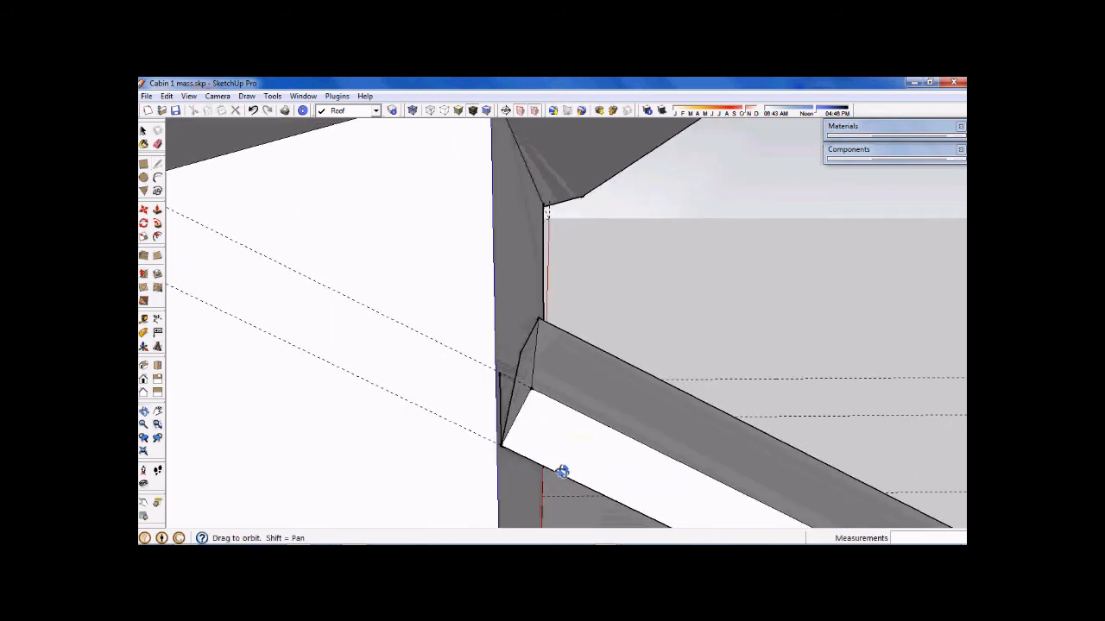
# Move the top edge of the canopy slab's upper end along the slope to the top of the vertical line
pyautogui.click(144, 130)
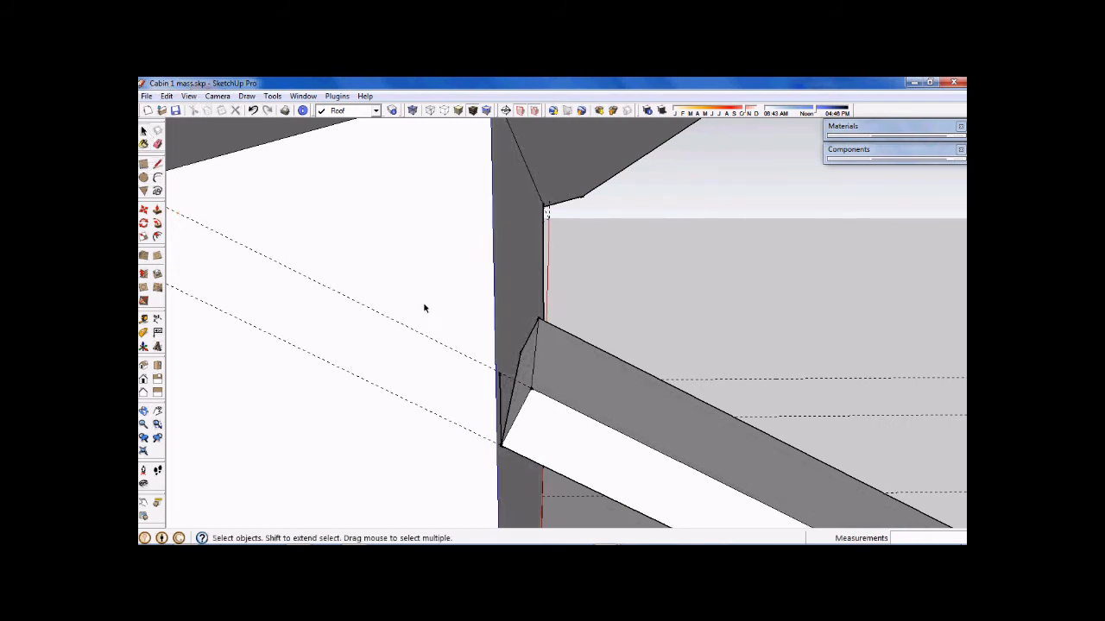
pyautogui.moveTo(534, 385); pyautogui.dragTo(531, 376, button='middle')
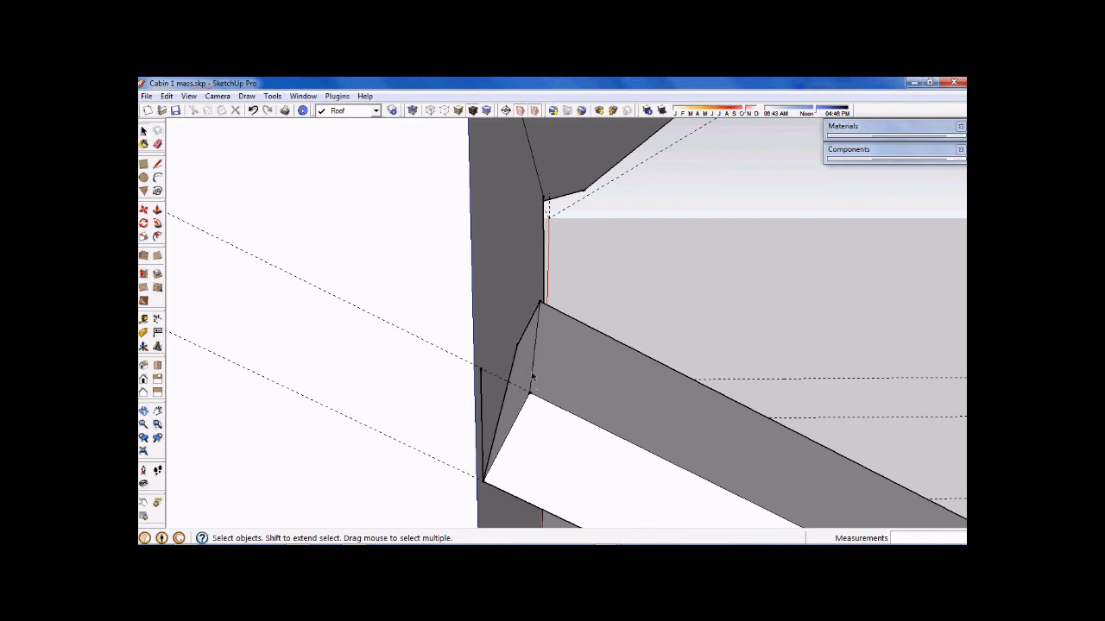
pyautogui.click(534, 371)
pyautogui.click(533, 373)
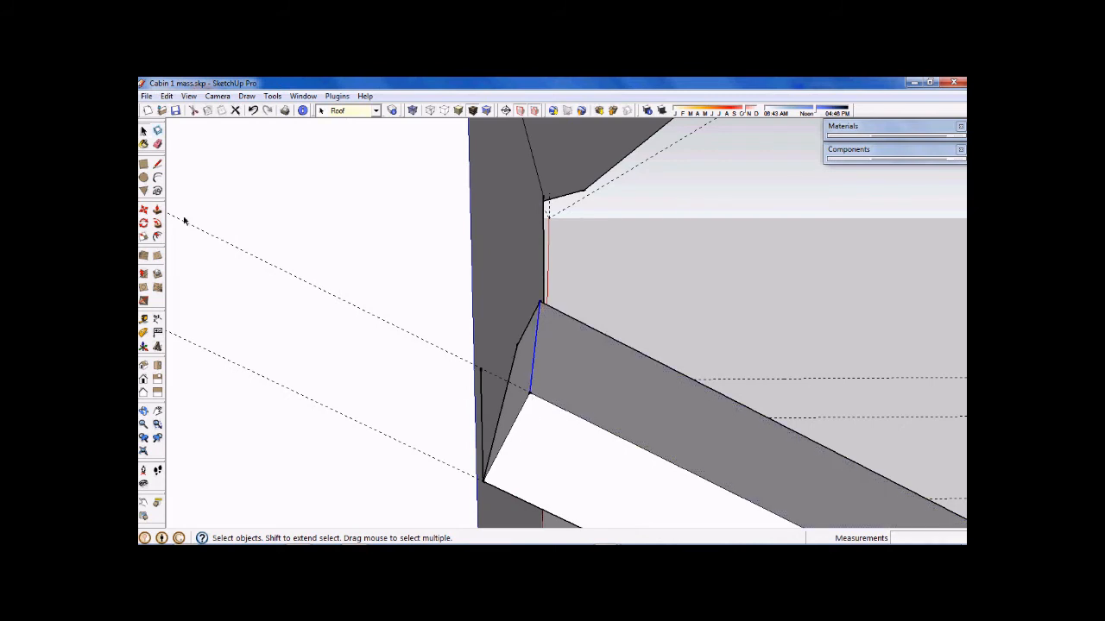
pyautogui.click(144, 210)
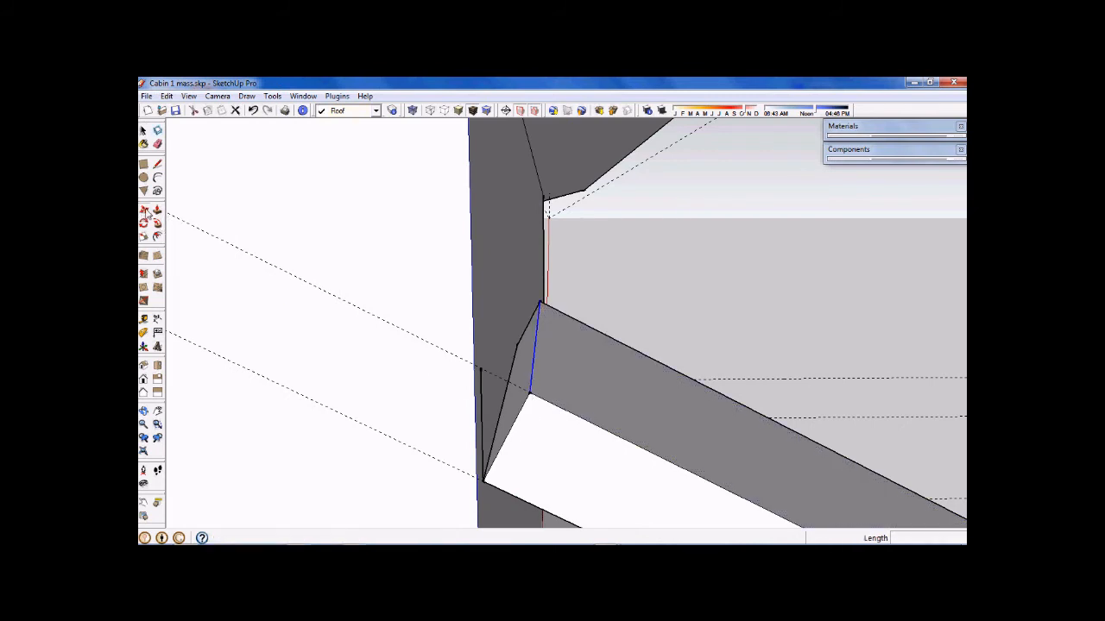
pyautogui.click(533, 395)
pyautogui.click(481, 369)
pyautogui.moveTo(496, 443); pyautogui.dragTo(448, 400, button='middle')
pyautogui.scroll(4, 437, 371)
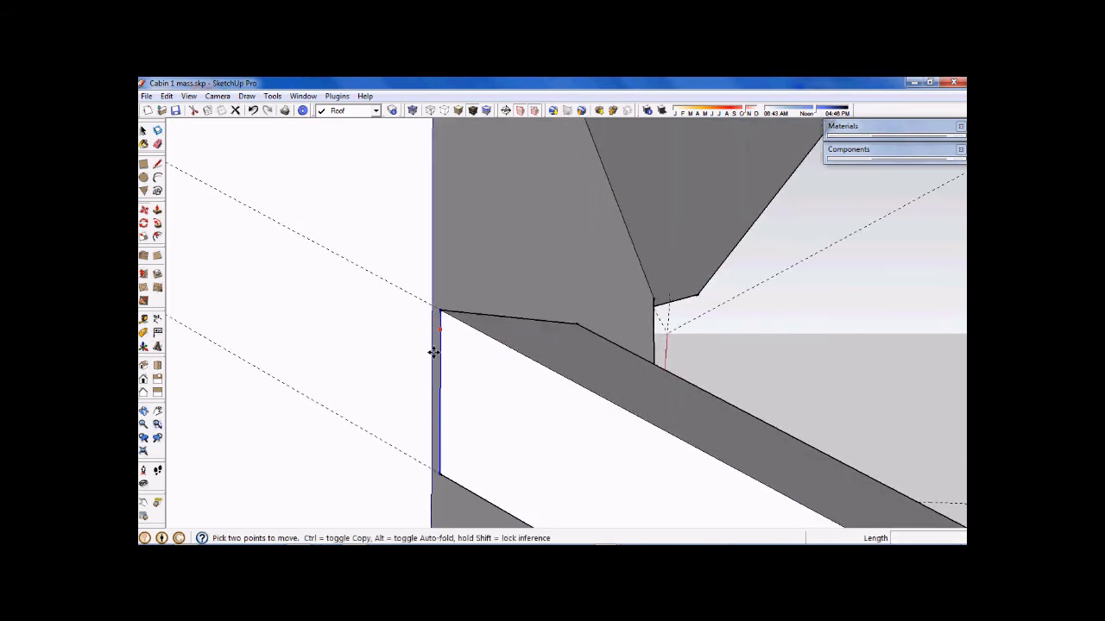
pyautogui.scroll(-3, 443, 395)
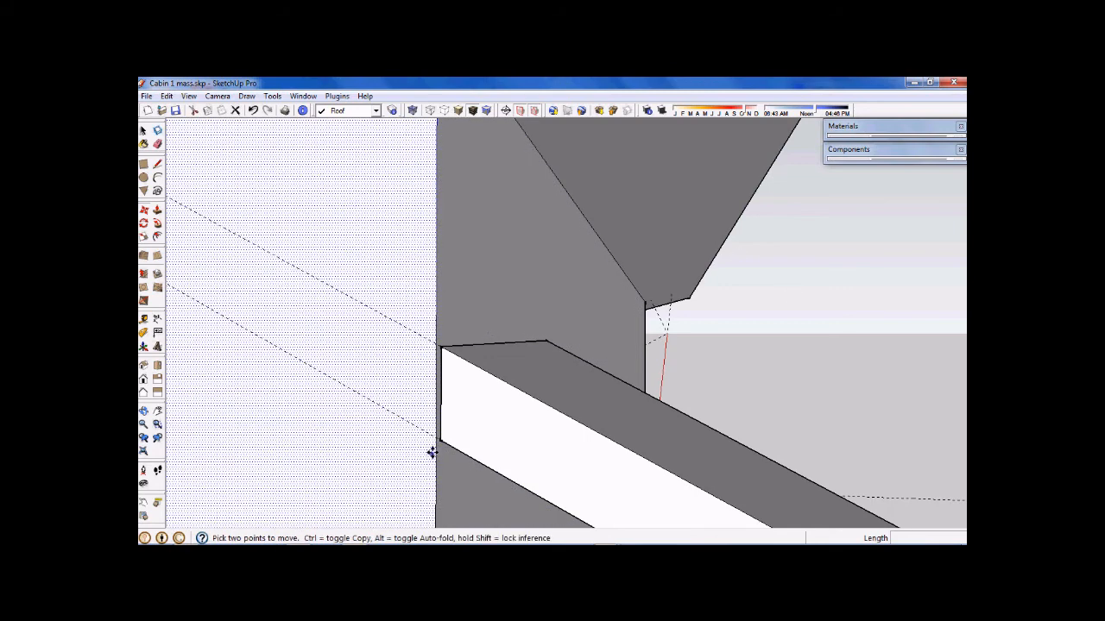
# Examine the canopy slab's vertical upper end against the wall and its lower end relative to the porch and main roof
pyautogui.click(143, 130)
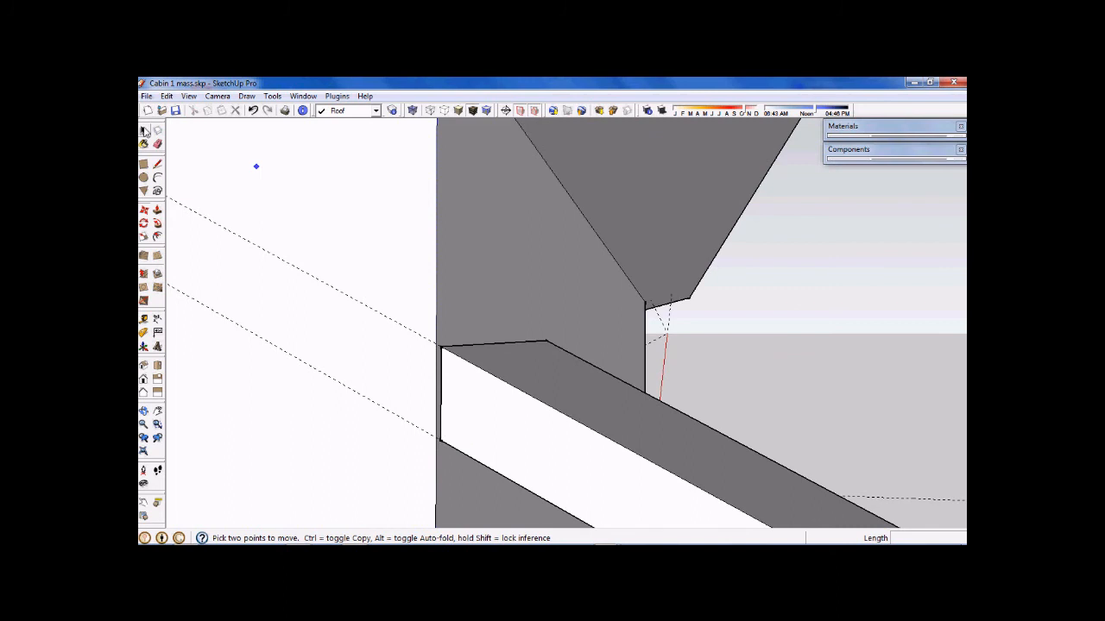
pyautogui.click(442, 401)
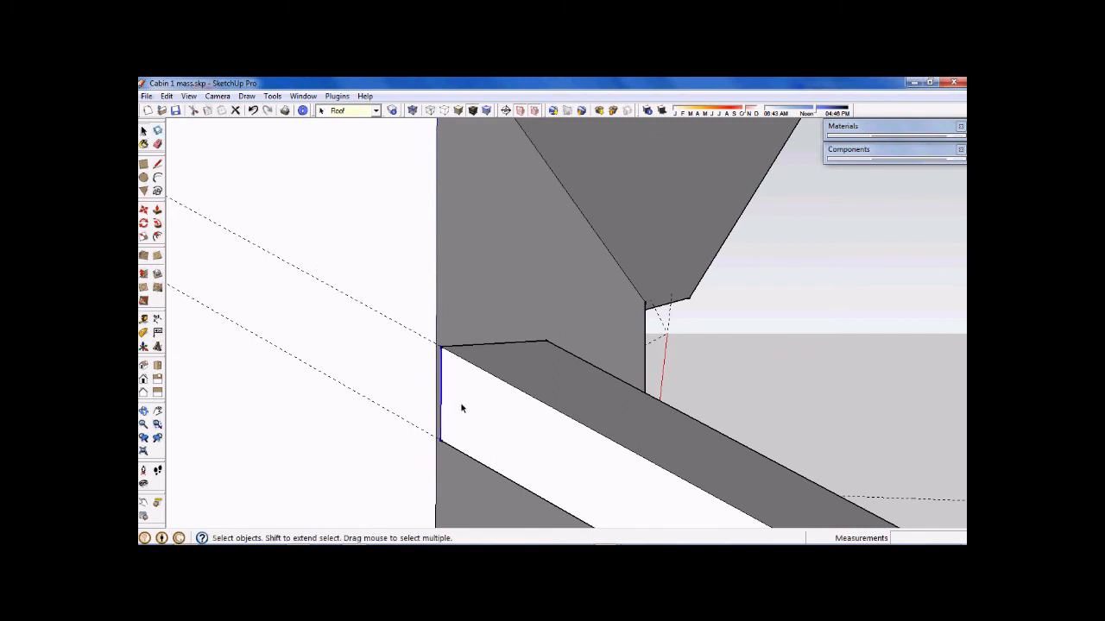
pyautogui.scroll(2, 450, 397)
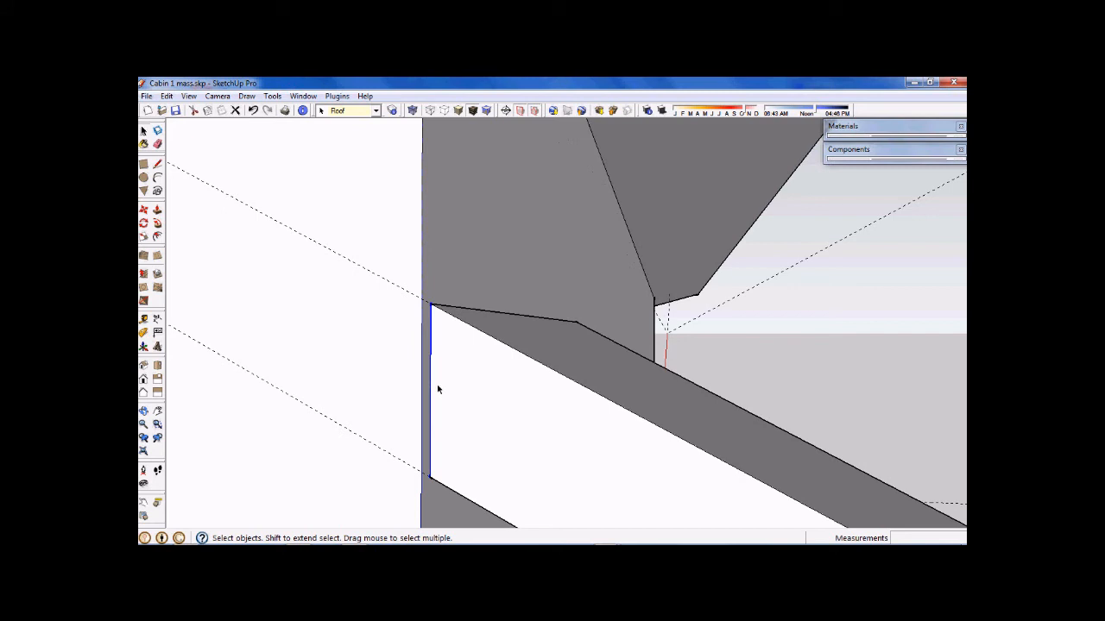
pyautogui.moveTo(437, 390); pyautogui.dragTo(418, 412, button='middle')
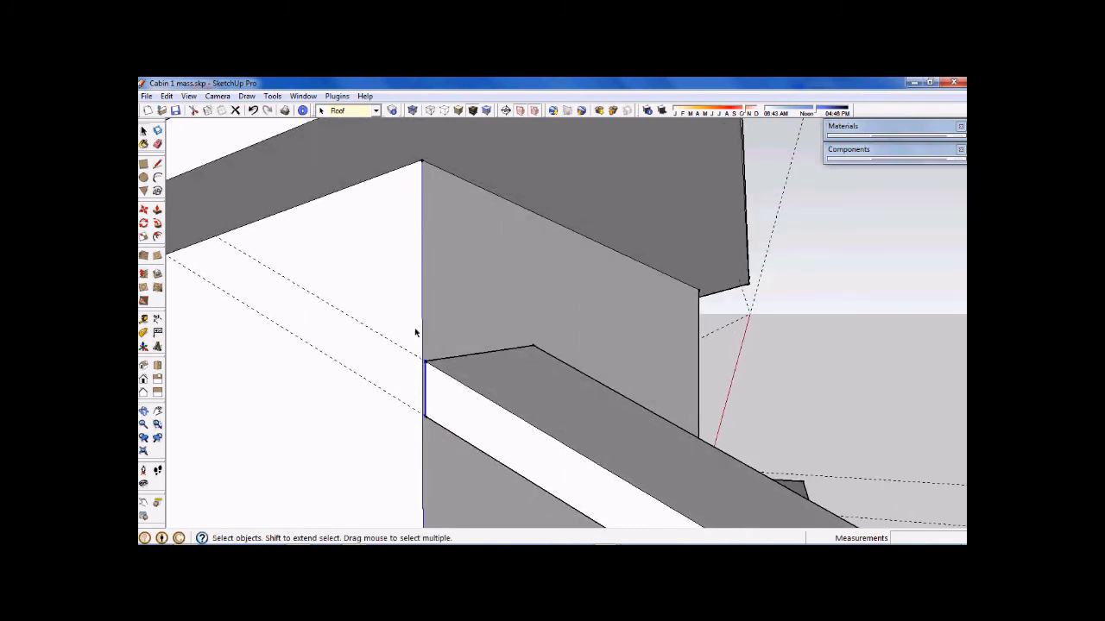
pyautogui.scroll(-4, 416, 333)
pyautogui.moveTo(528, 421); pyautogui.dragTo(602, 391, button='middle')
pyautogui.scroll(-5, 577, 417)
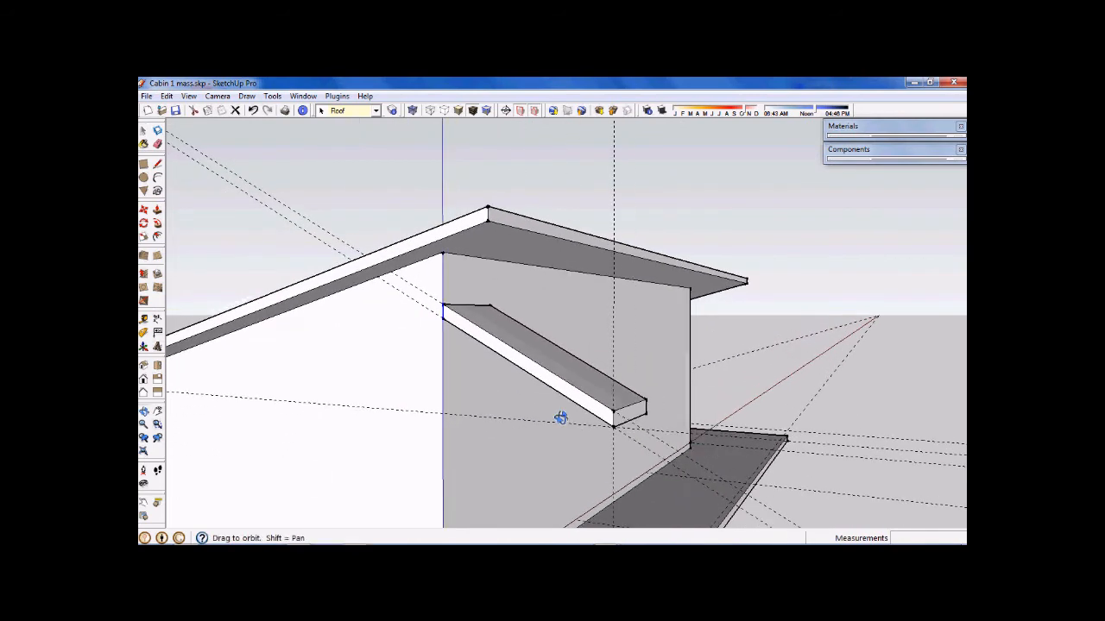
pyautogui.scroll(3, 552, 422)
pyautogui.scroll(-2, 553, 424)
pyautogui.keyDown('shift'); pyautogui.moveTo(553, 424); pyautogui.dragTo(596, 366, button='middle'); pyautogui.keyUp('shift')
pyautogui.scroll(4, 596, 363)
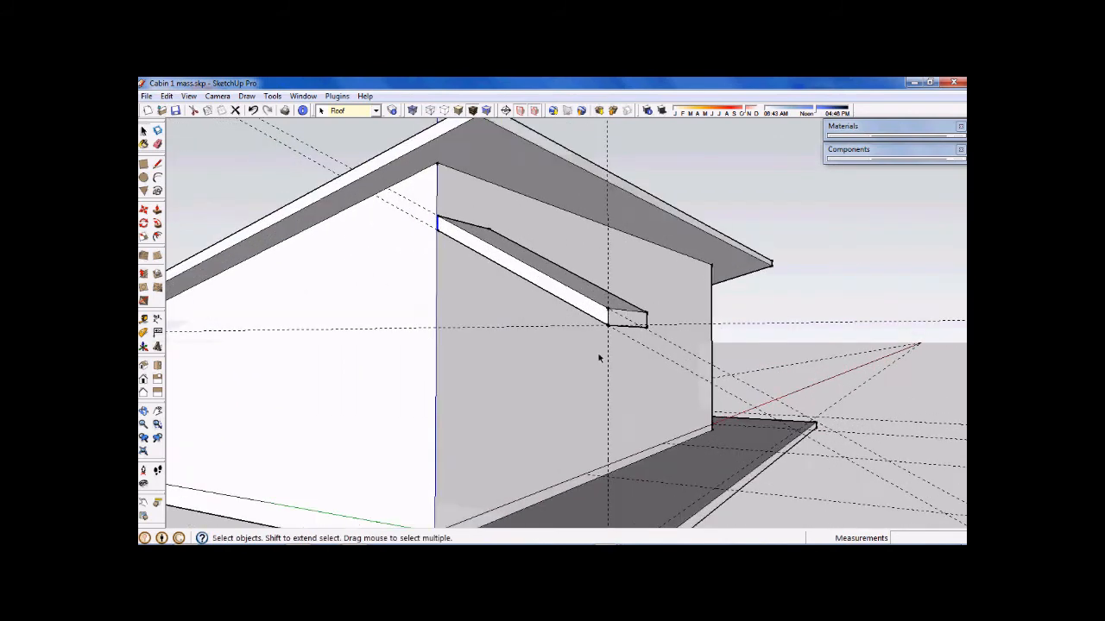
pyautogui.scroll(3, 607, 321)
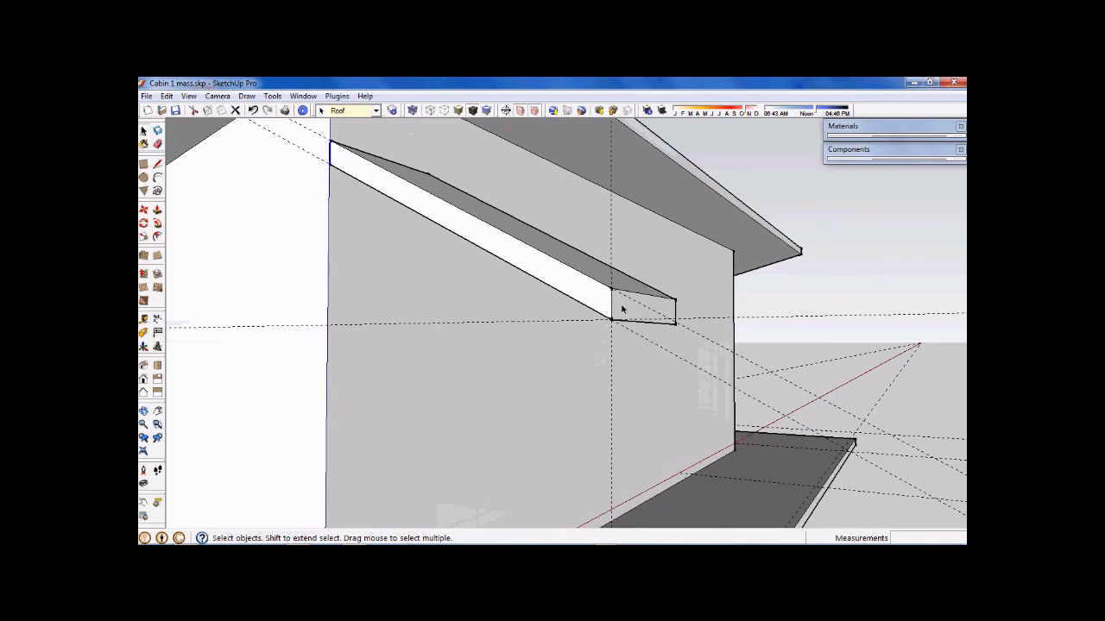
pyautogui.scroll(-6, 677, 332)
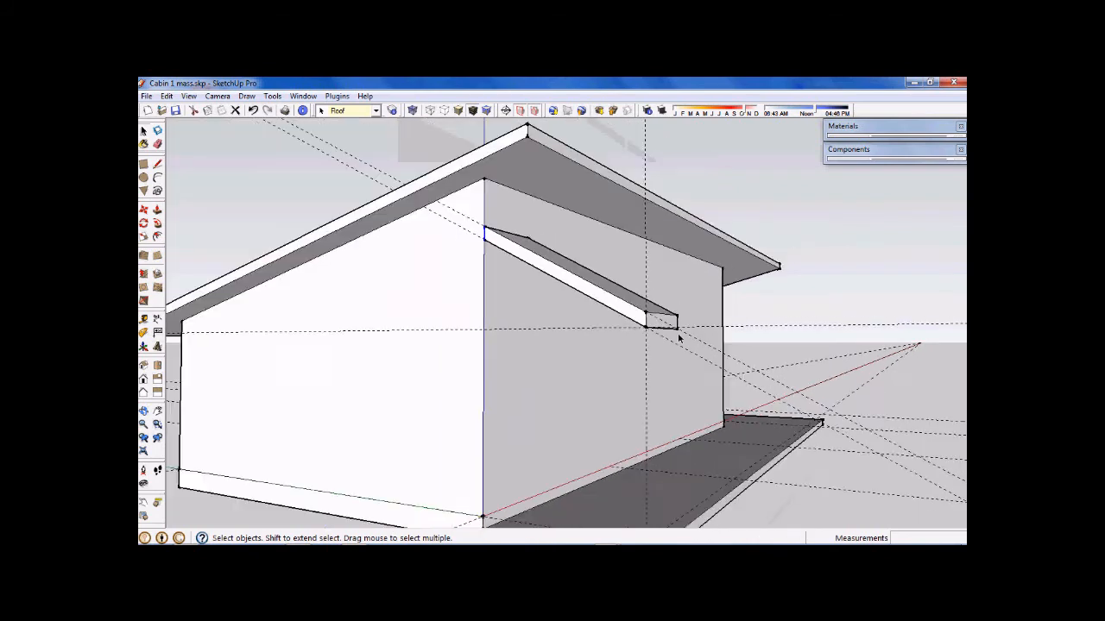
pyautogui.moveTo(648, 365); pyautogui.dragTo(669, 368, button='middle')
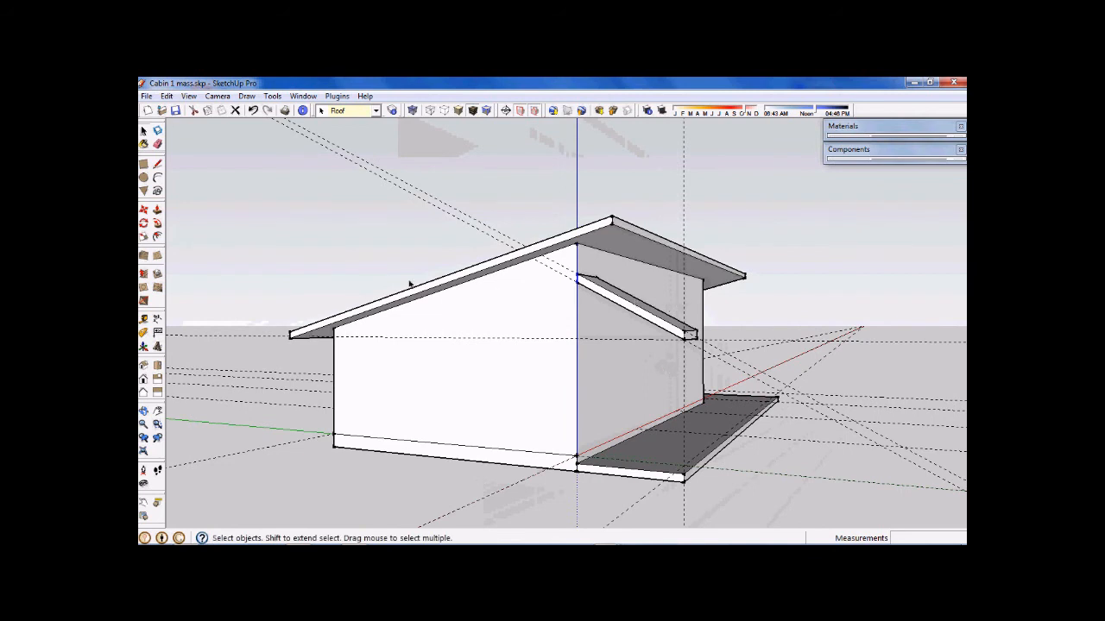
# Create a vertical guide offset 150 mm outward from the existing vertical guide at the porch's outer edge
pyautogui.click(145, 321)
pyautogui.moveTo(690, 239); pyautogui.dragTo(727, 235, button='middle')
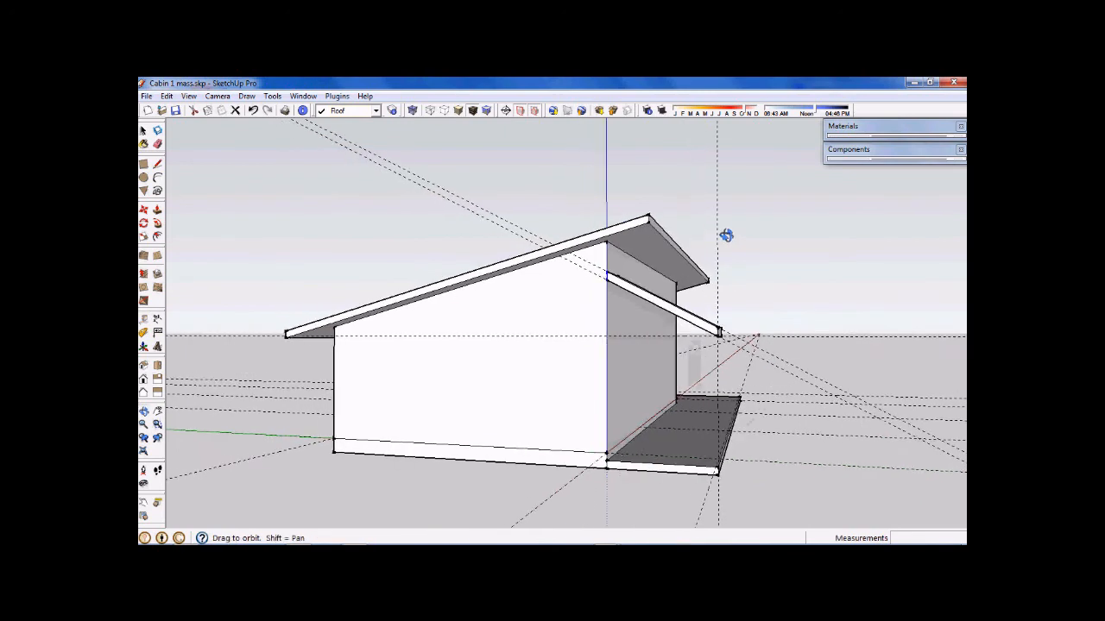
pyautogui.click(718, 207)
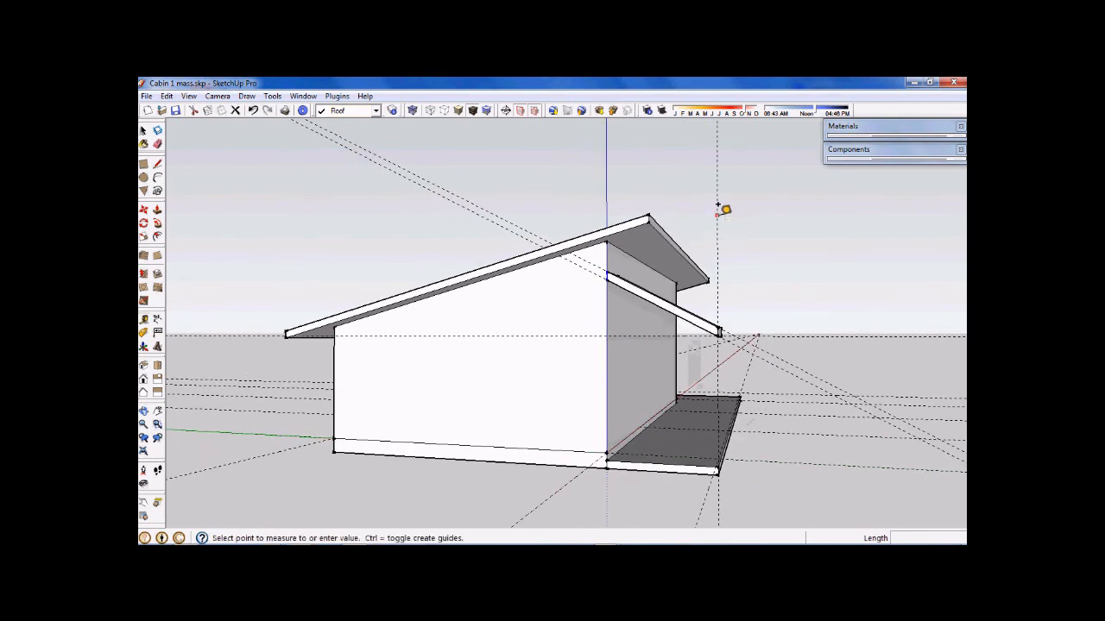
pyautogui.moveTo(772, 216); pyautogui.dragTo(699, 210, button='middle')
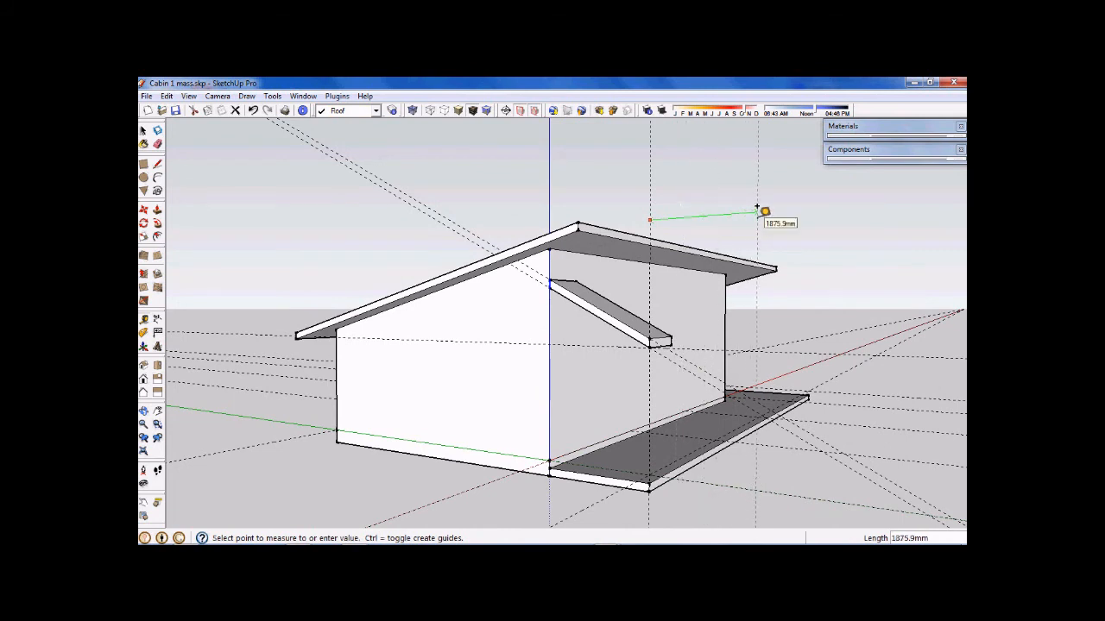
pyautogui.write('150')
pyautogui.press('Return')
# Move the canopy slab's lower end face about 169.1 mm down the slope to where the upper sloped guide meets the new vertical guide
pyautogui.moveTo(621, 463); pyautogui.dragTo(638, 458, button='middle')
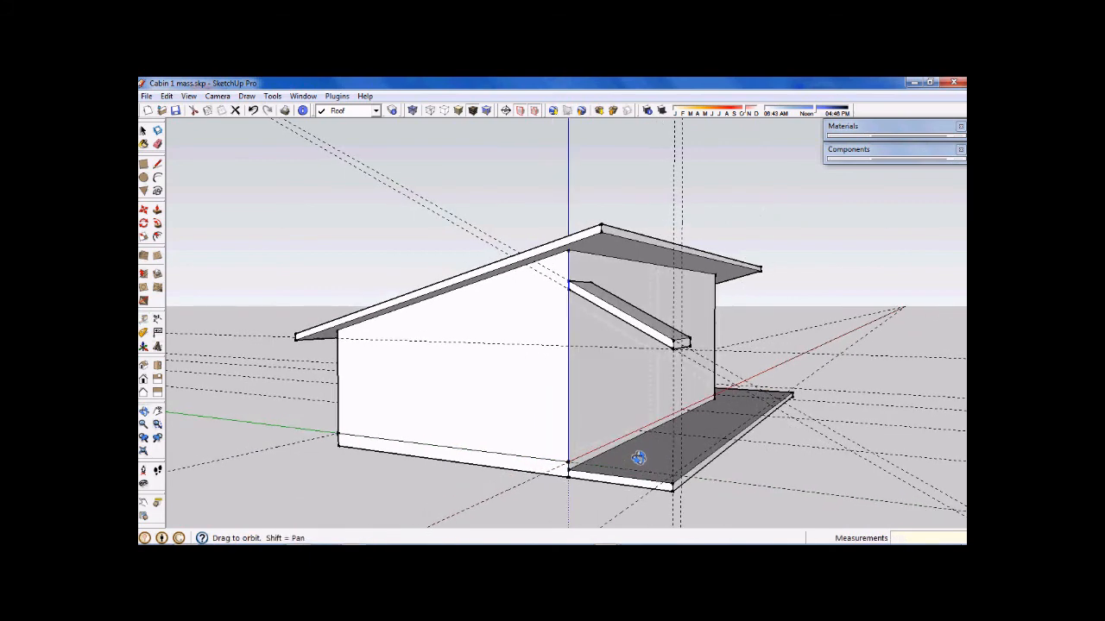
pyautogui.scroll(6, 638, 355)
pyautogui.moveTo(639, 355); pyautogui.dragTo(619, 360, button='middle')
pyautogui.click(143, 129)
pyautogui.scroll(4, 665, 327)
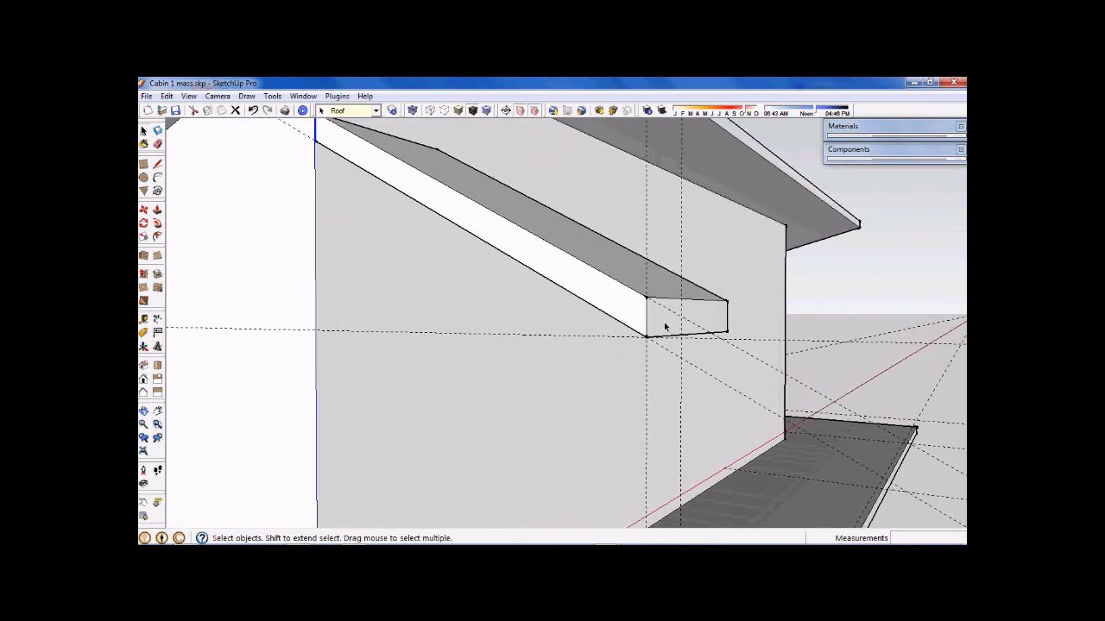
pyautogui.scroll(1, 665, 327)
pyautogui.doubleClick(668, 320)
pyautogui.click(664, 326)
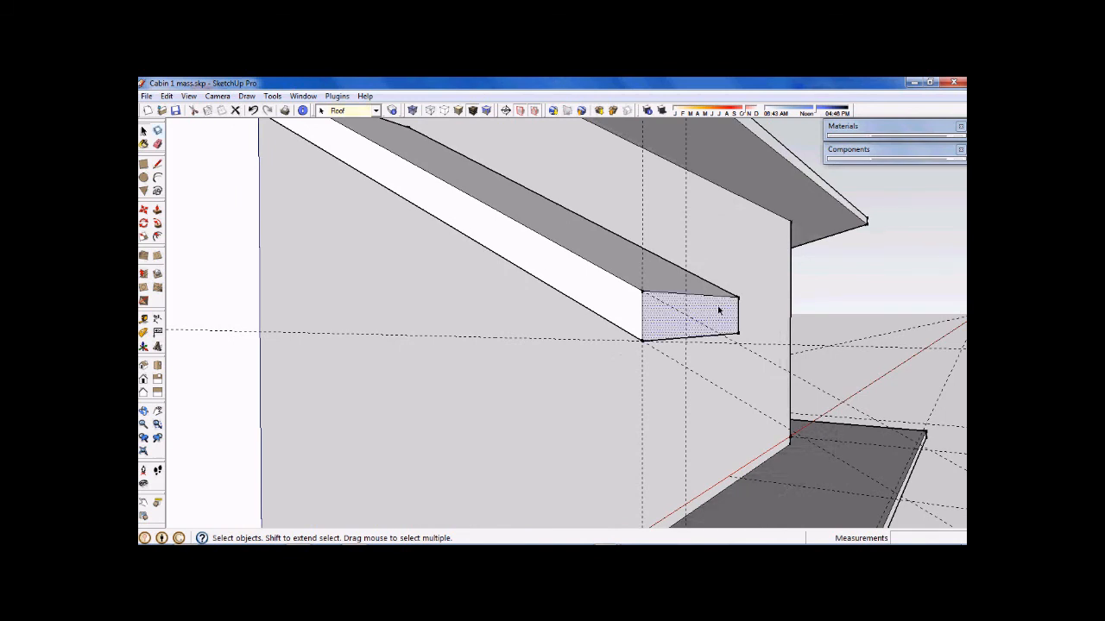
pyautogui.click(144, 210)
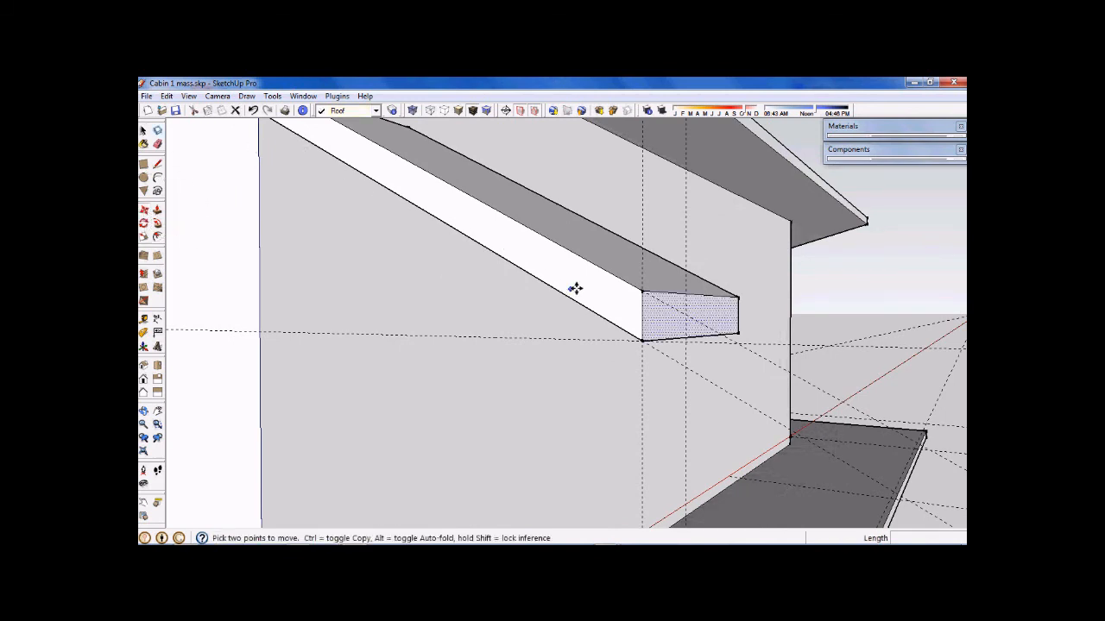
pyautogui.click(643, 291)
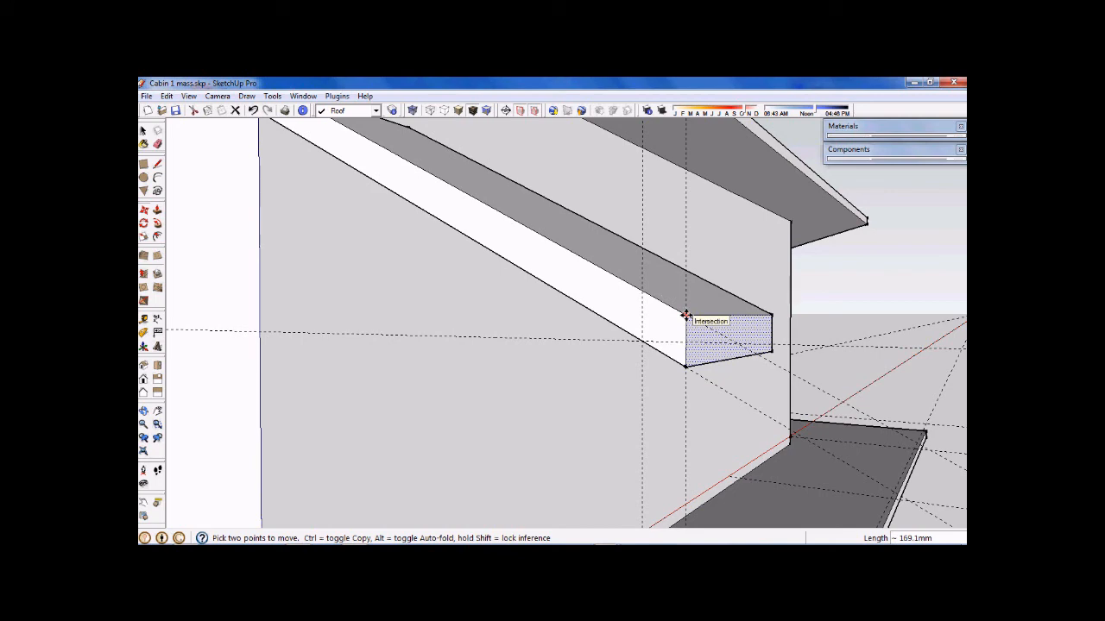
pyautogui.click(679, 328)
pyautogui.scroll(-2, 678, 332)
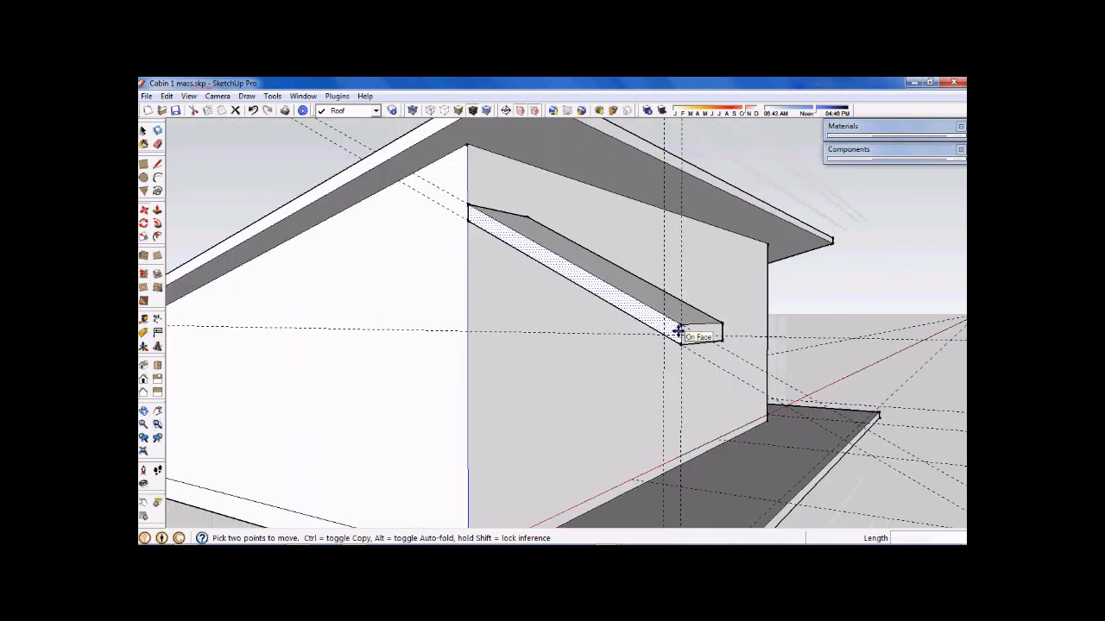
# Erase the sloped and vertical guides and the horizontal guide used to construct the canopy slab
pyautogui.scroll(-3, 678, 332)
pyautogui.moveTo(683, 365); pyautogui.dragTo(665, 370, button='middle')
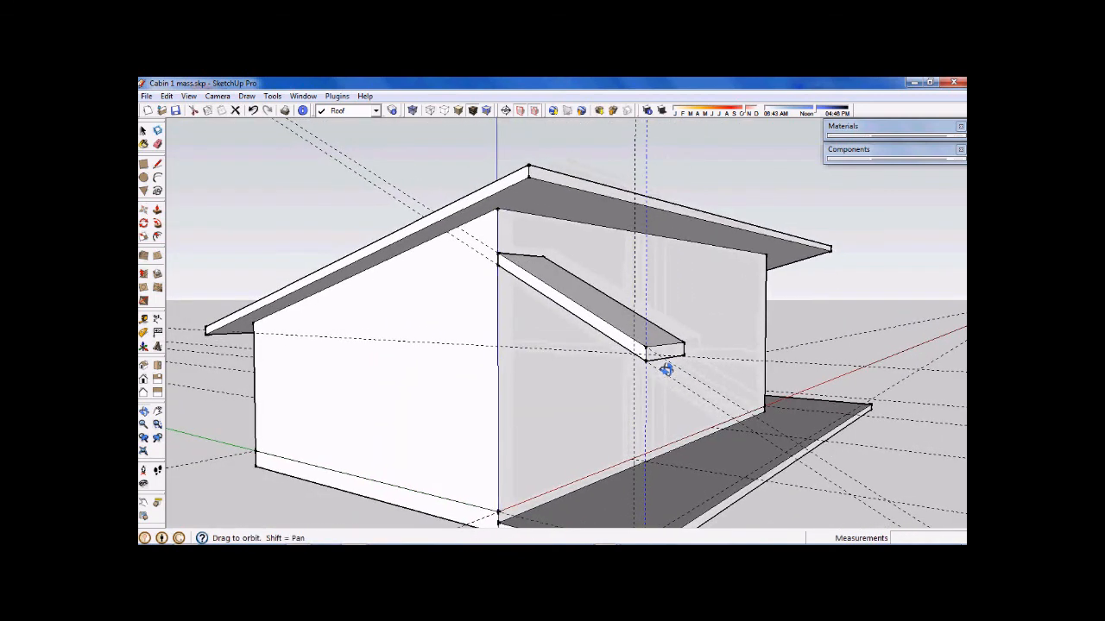
pyautogui.click(157, 145)
pyautogui.click(348, 160)
pyautogui.click(642, 159)
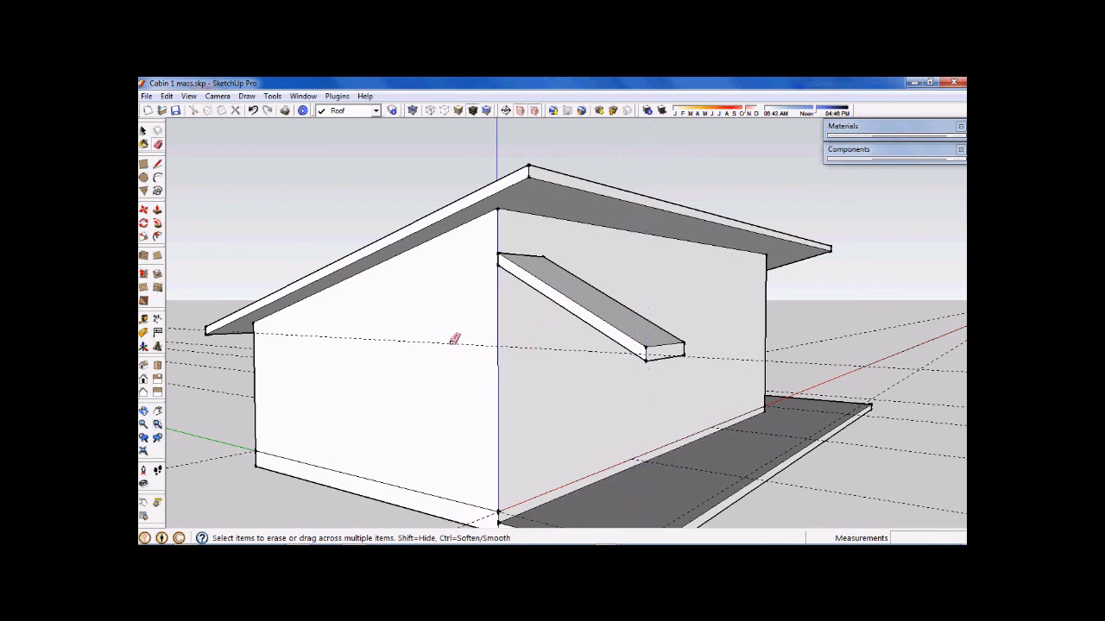
pyautogui.scroll(-3, 492, 365)
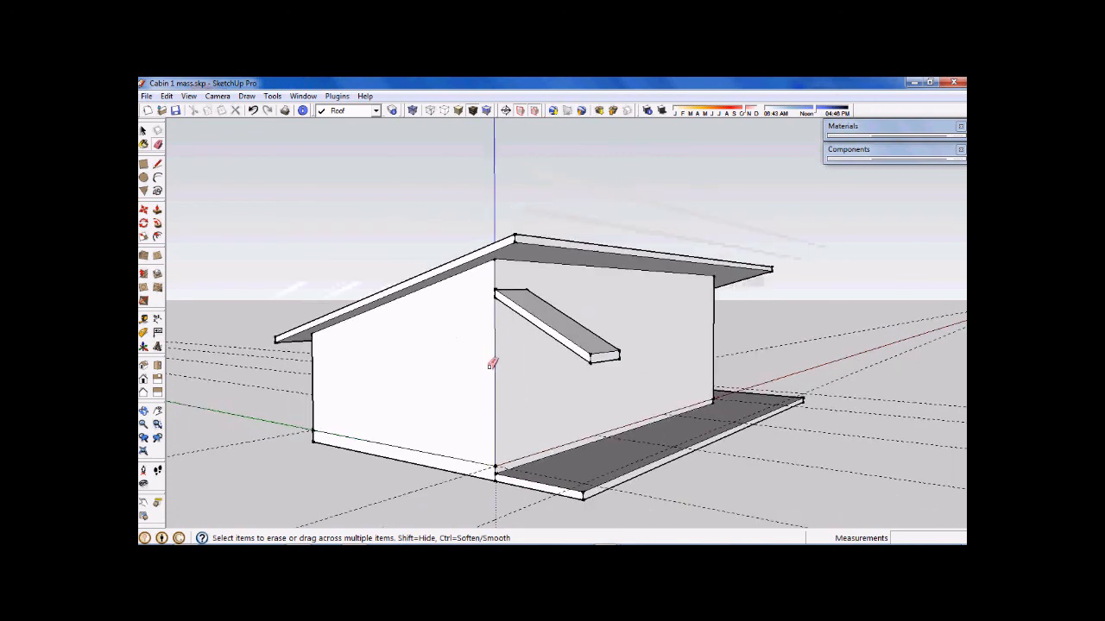
pyautogui.moveTo(491, 365)
pyautogui.mouseDown(button='middle')
pyautogui.moveTo(561, 244)
pyautogui.moveTo(597, 298)
pyautogui.moveTo(587, 303)
pyautogui.mouseUp(button='middle')
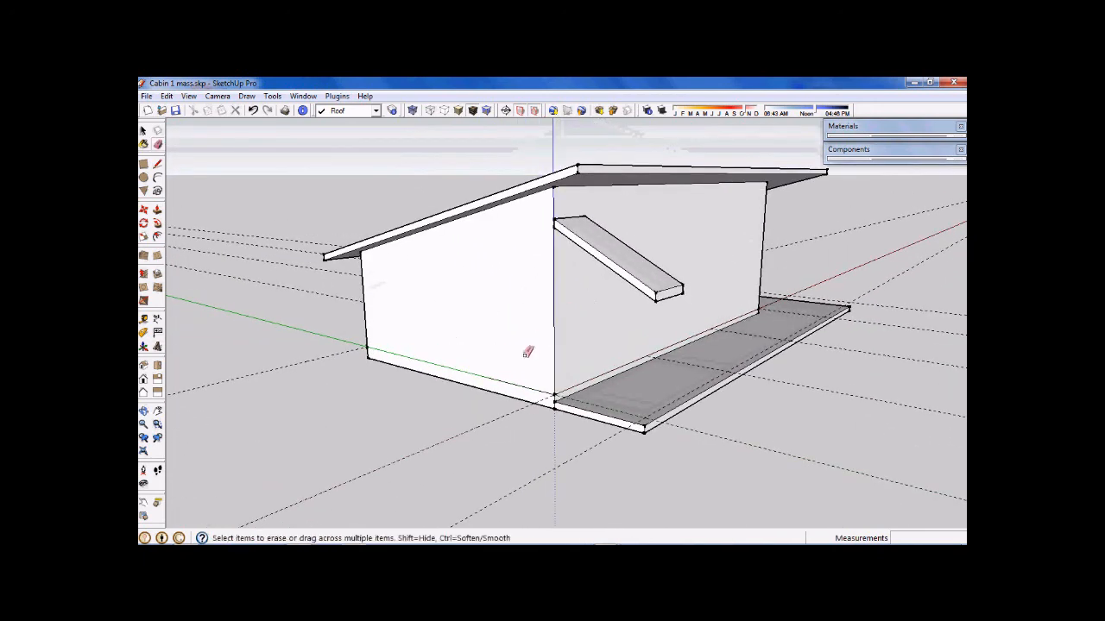